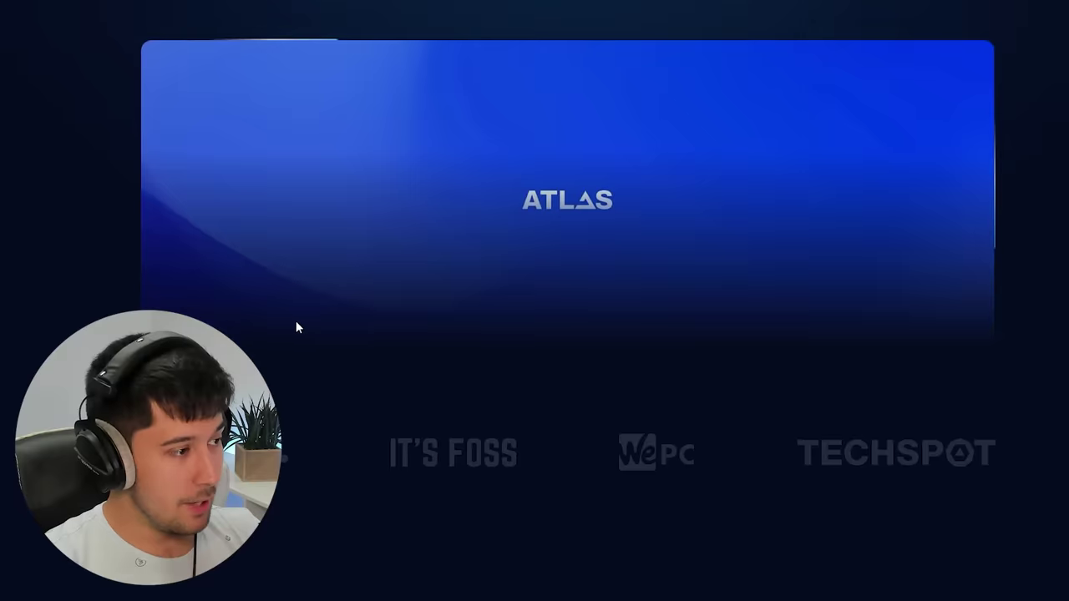
# Look through the AtlasOS homepage, examining its feature descriptions, Atlas vs. Windows comparison, community reviews and open-source sections.
pyautogui.scroll(-2, 296, 325)
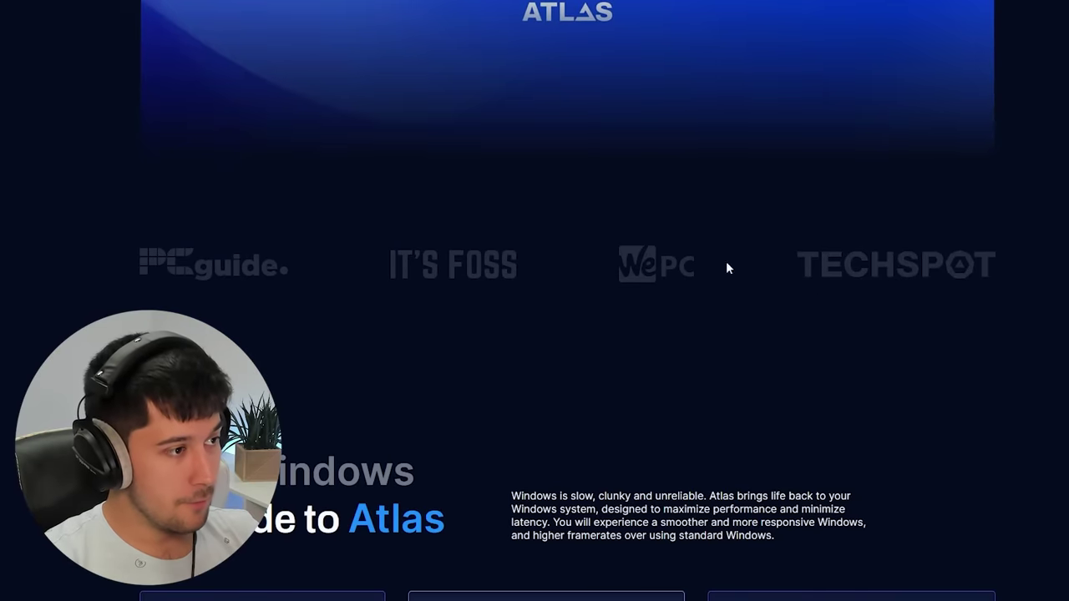
pyautogui.scroll(-3, 726, 265)
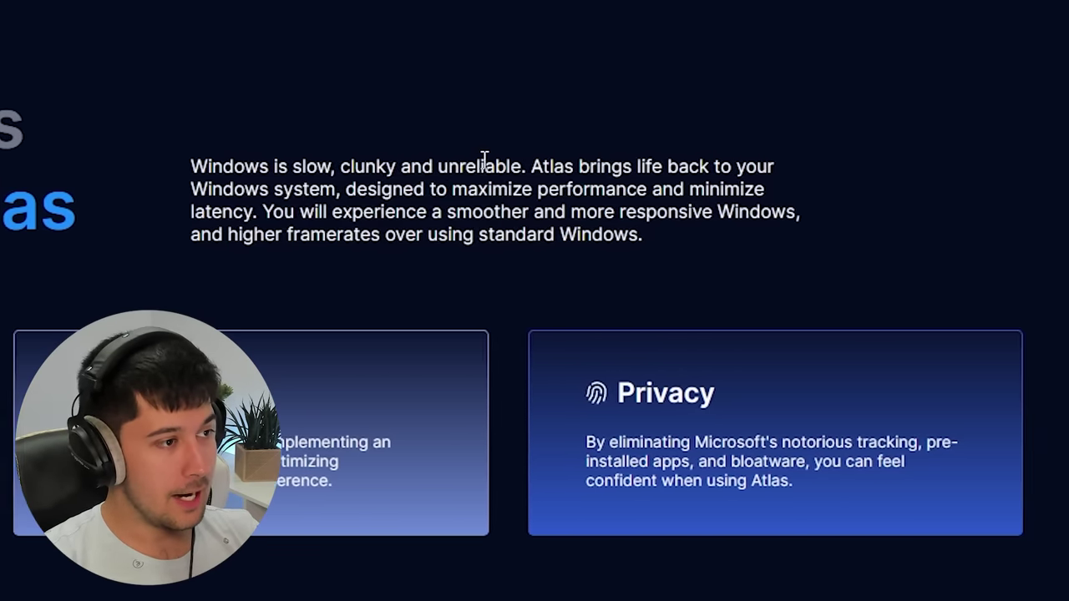
pyautogui.scroll(-2, 659, 458)
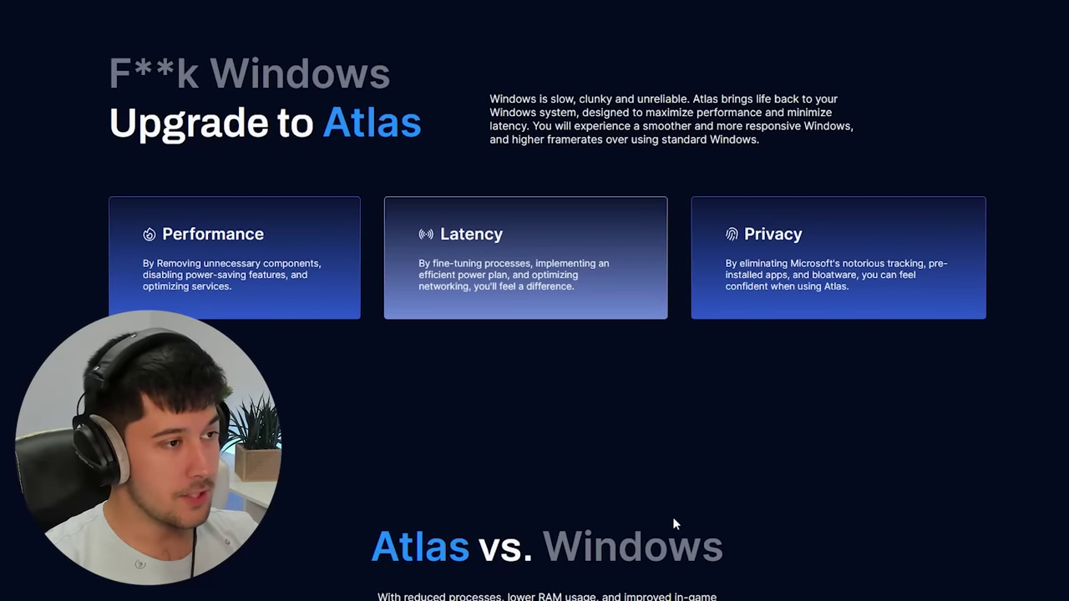
pyautogui.scroll(-5, 794, 259)
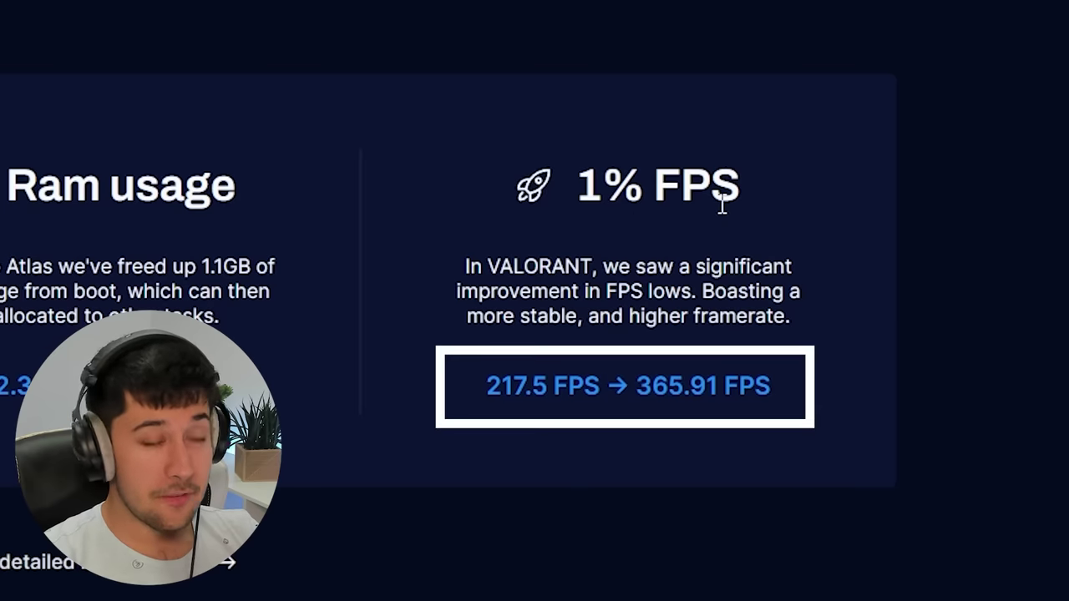
pyautogui.scroll(-5, 355, 276)
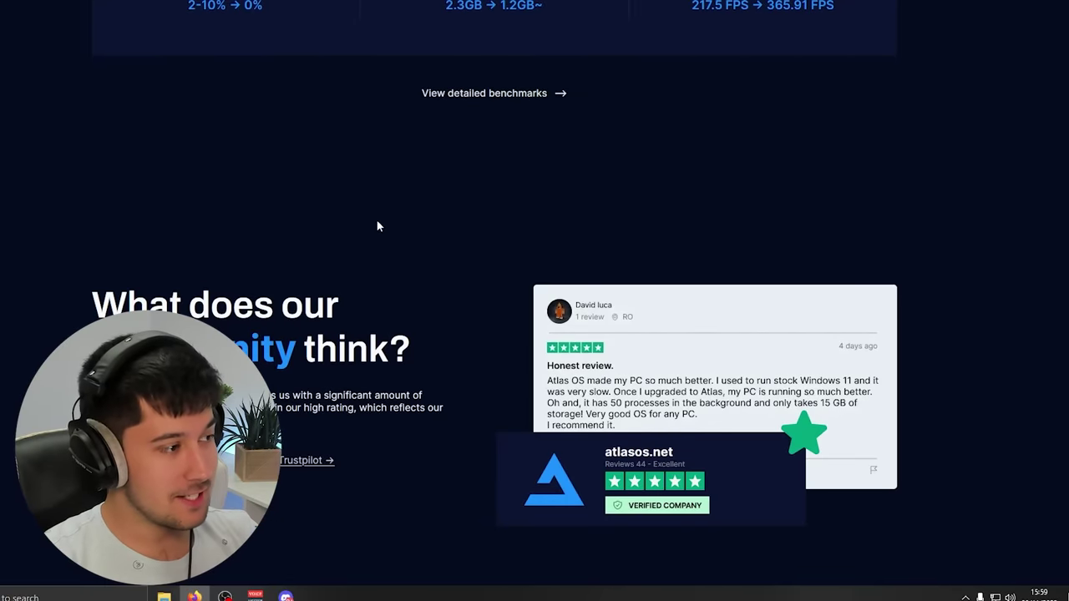
pyautogui.scroll(-2, 377, 225)
pyautogui.scroll(-5, 380, 217)
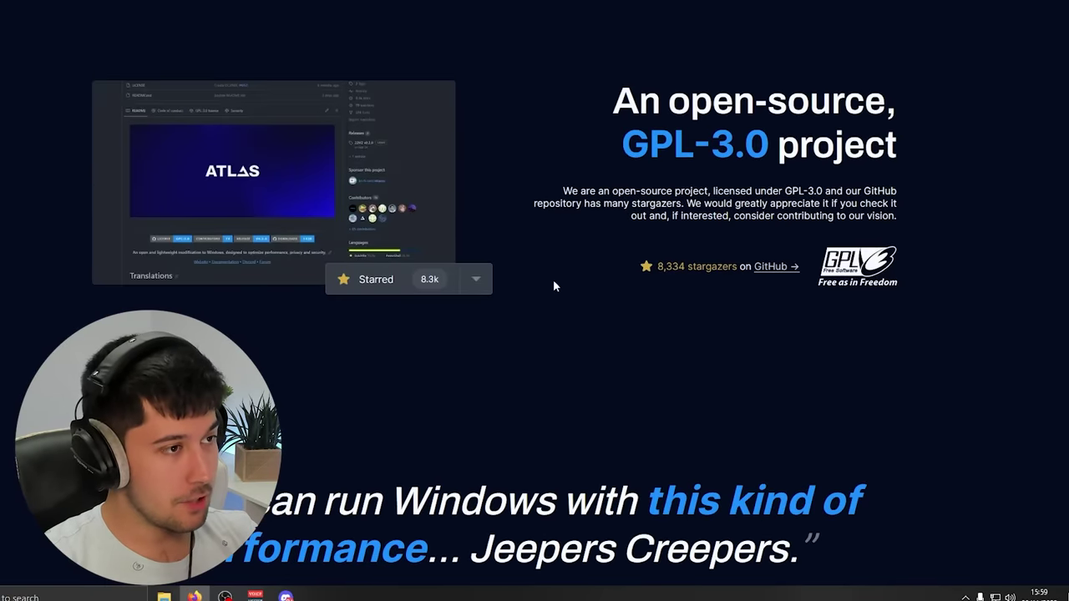
pyautogui.scroll(-3, 639, 209)
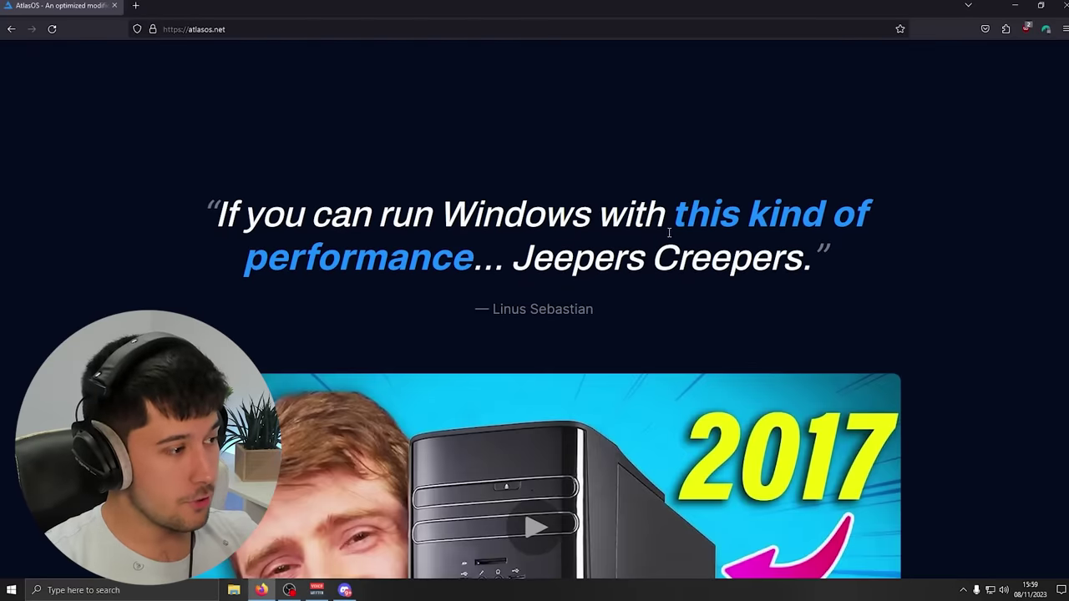
pyautogui.scroll(-8, 549, 208)
pyautogui.scroll(4, 643, 278)
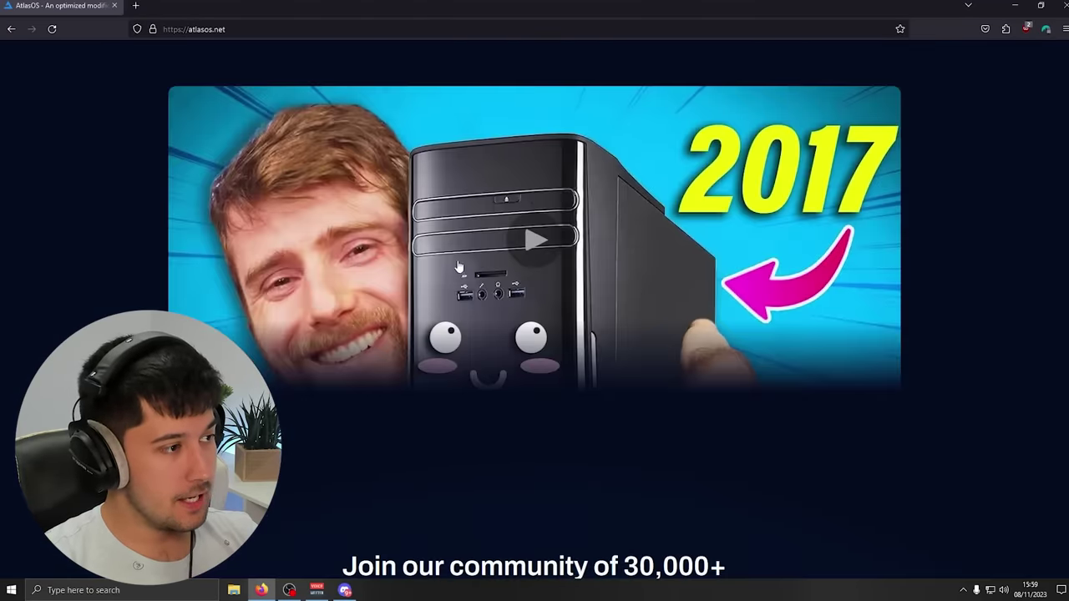
pyautogui.scroll(-4, 457, 248)
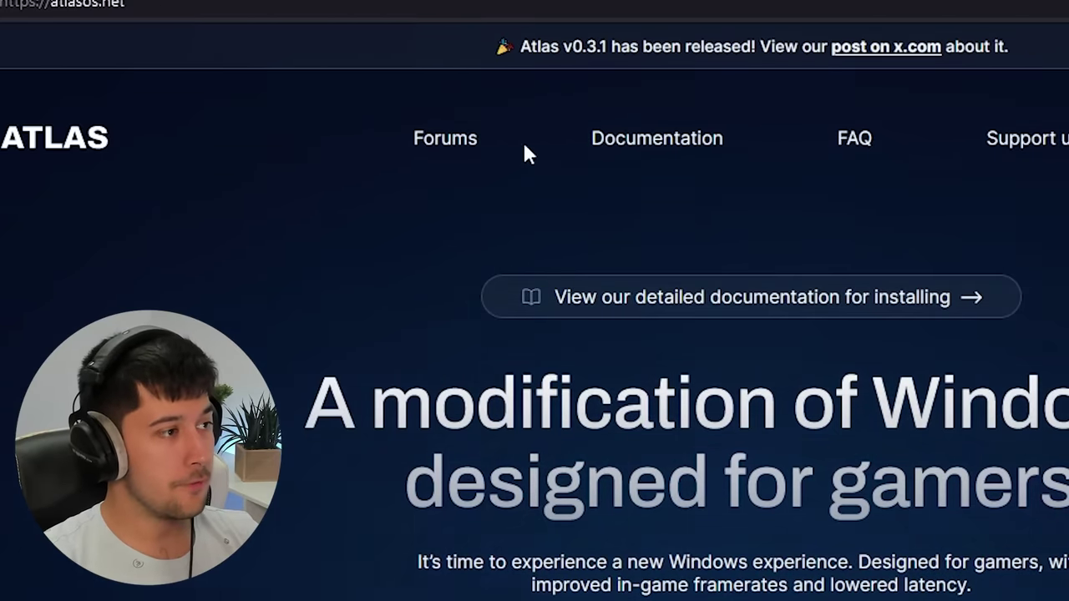
# Open the detailed AtlasOS installation documentation and read its Prerequisites and Download an ISO sections.
pyautogui.click(786, 306)
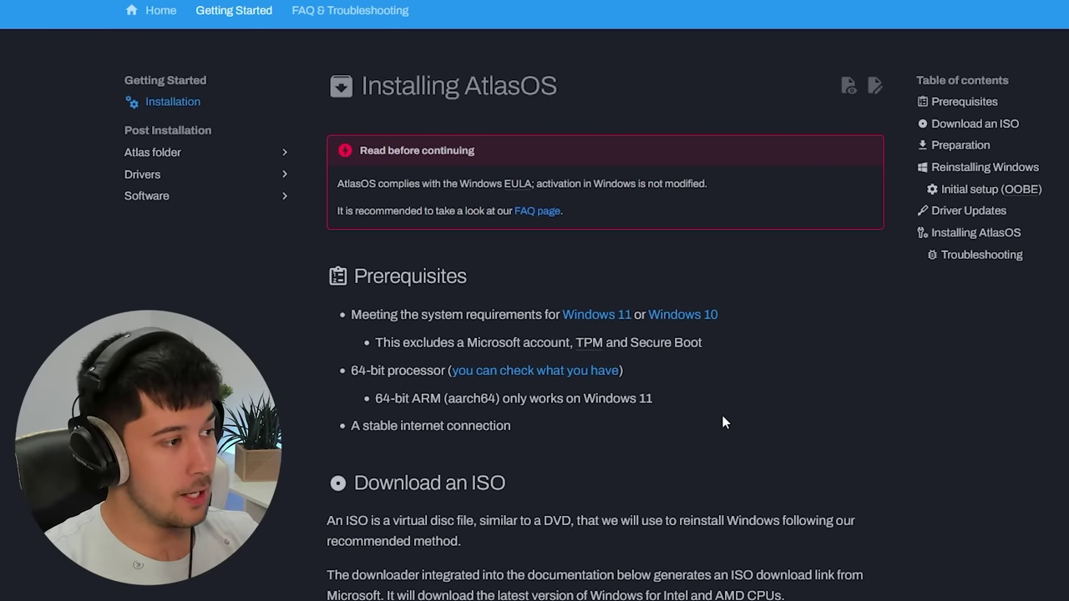
pyautogui.scroll(-3, 731, 415)
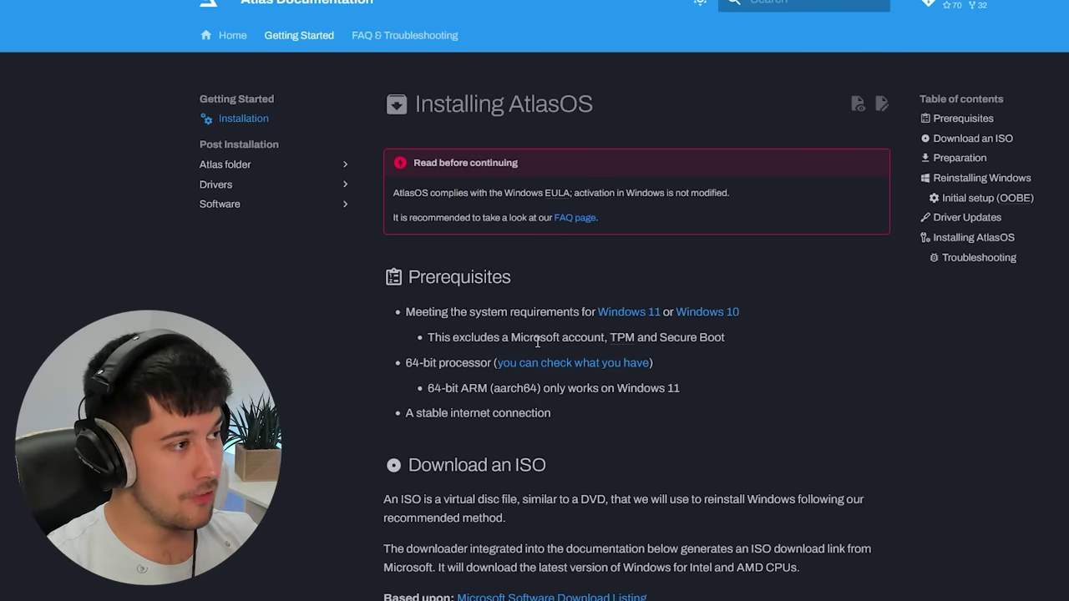
pyautogui.scroll(-3, 537, 341)
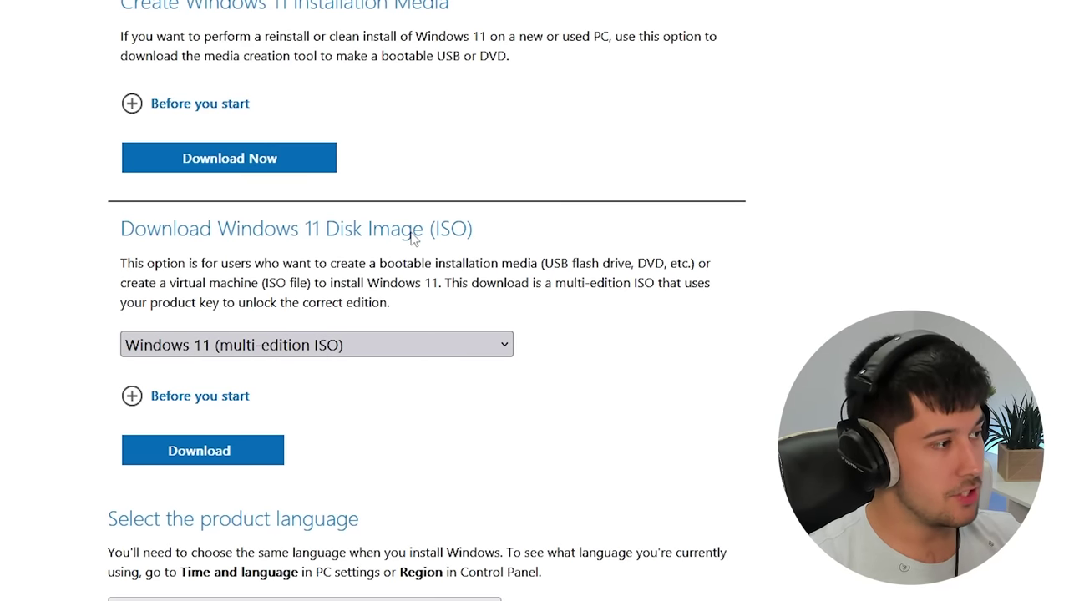
# Request the Windows 11 (multi-edition ISO) disk image on Microsoft's download page and choose the product language.
pyautogui.scroll(-2, 376, 226)
pyautogui.click(317, 177)
pyautogui.click(305, 264)
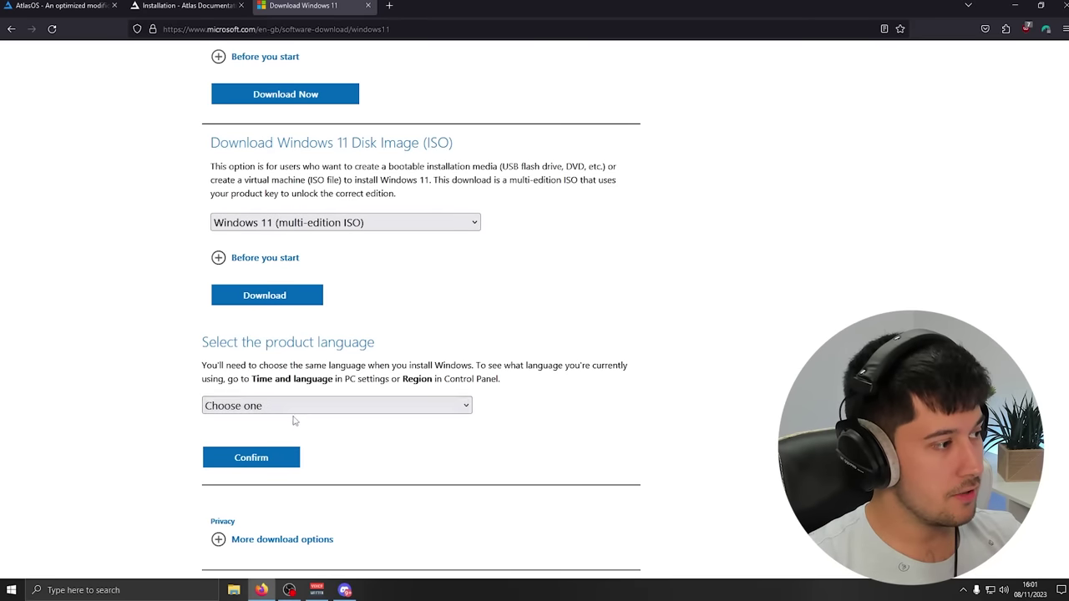
pyautogui.click(286, 405)
pyautogui.scroll(-7, 205, 354)
pyautogui.click(142, 313)
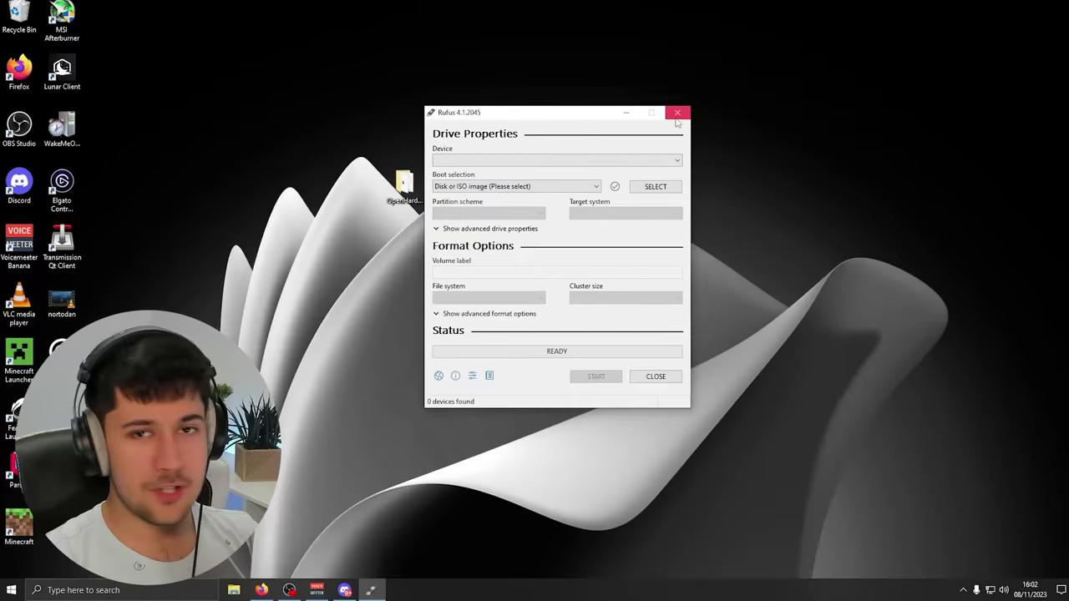
# Close the Rufus window.
pyautogui.click(678, 112)
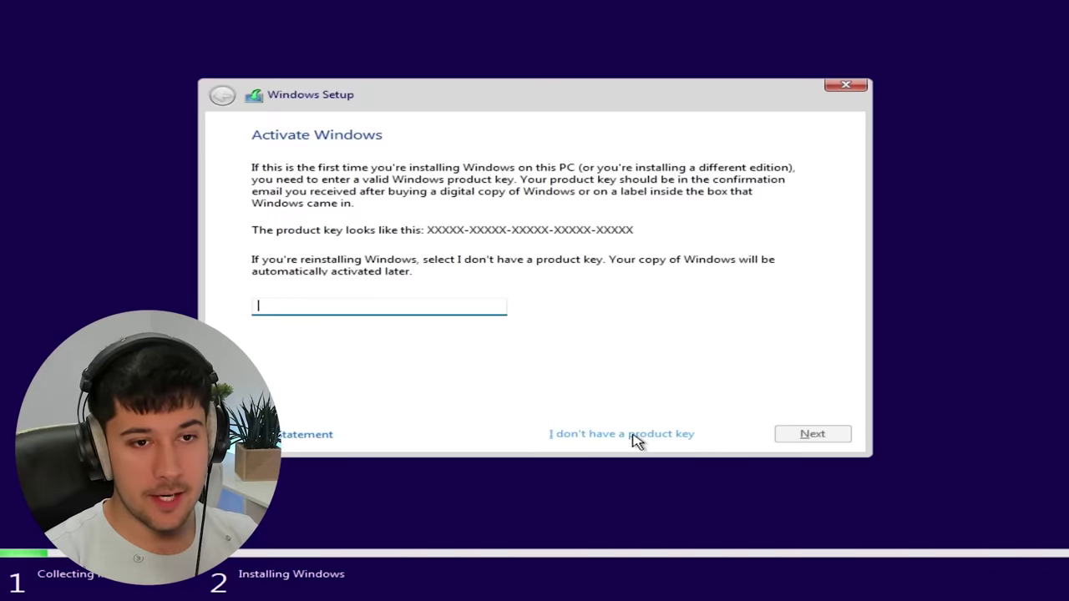
# Skip the product key in Windows Setup and select Windows 11 Pro as the operating system to install.
pyautogui.click(632, 435)
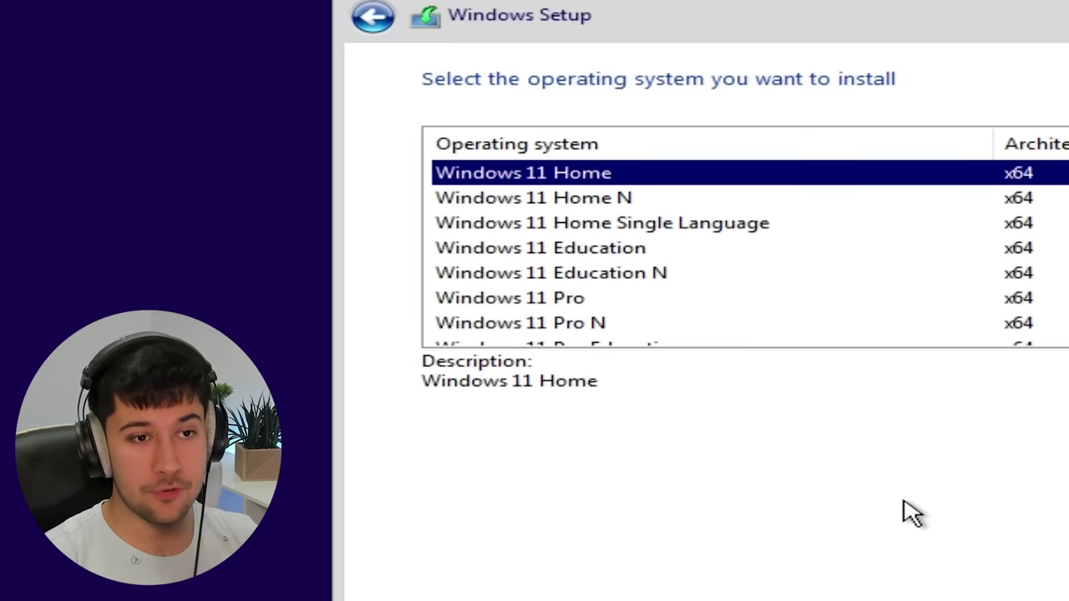
pyautogui.click(605, 323)
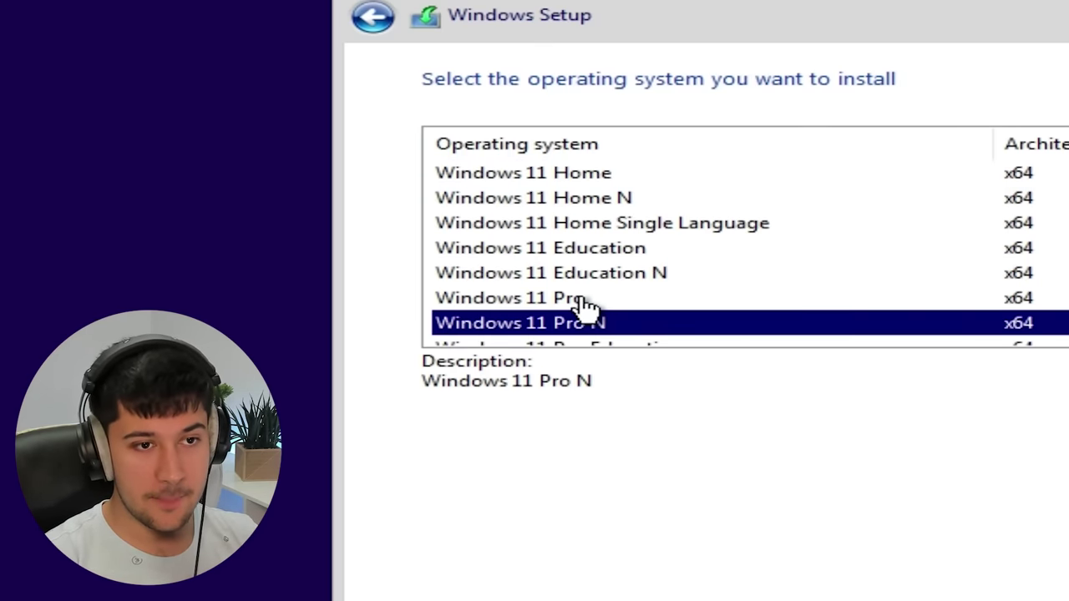
pyautogui.click(582, 300)
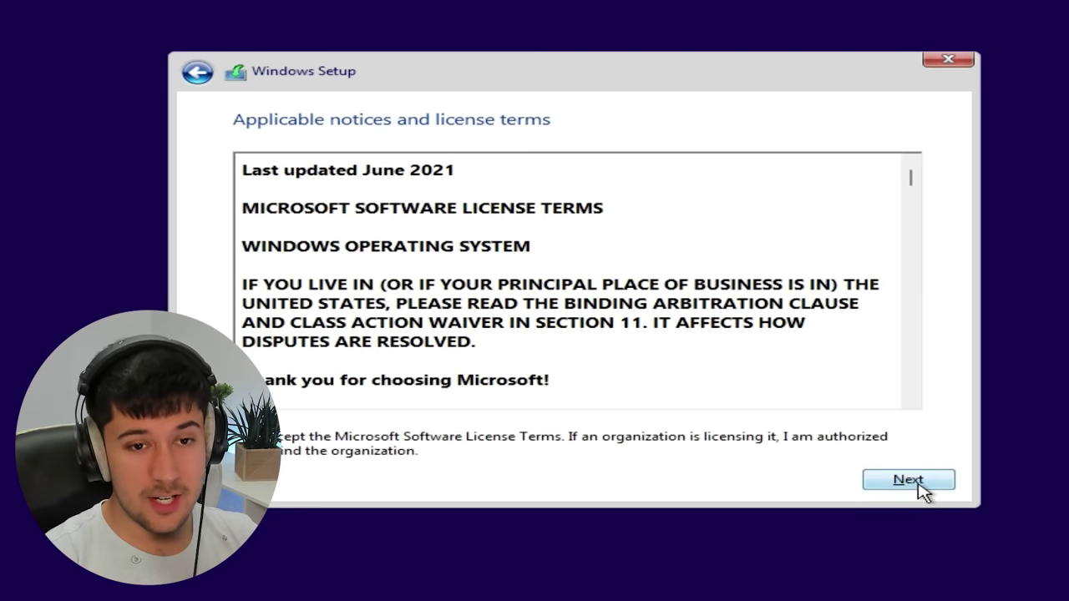
# Continue past the license terms and install Windows on Drive 0 Partition 3.
pyautogui.click(910, 481)
pyautogui.click(565, 311)
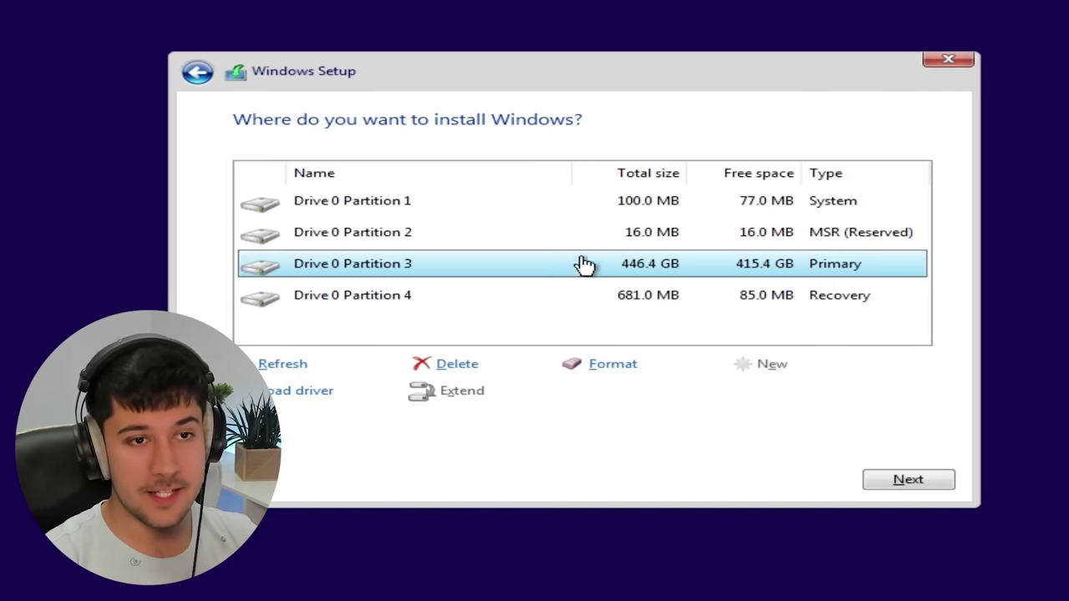
pyautogui.click(887, 486)
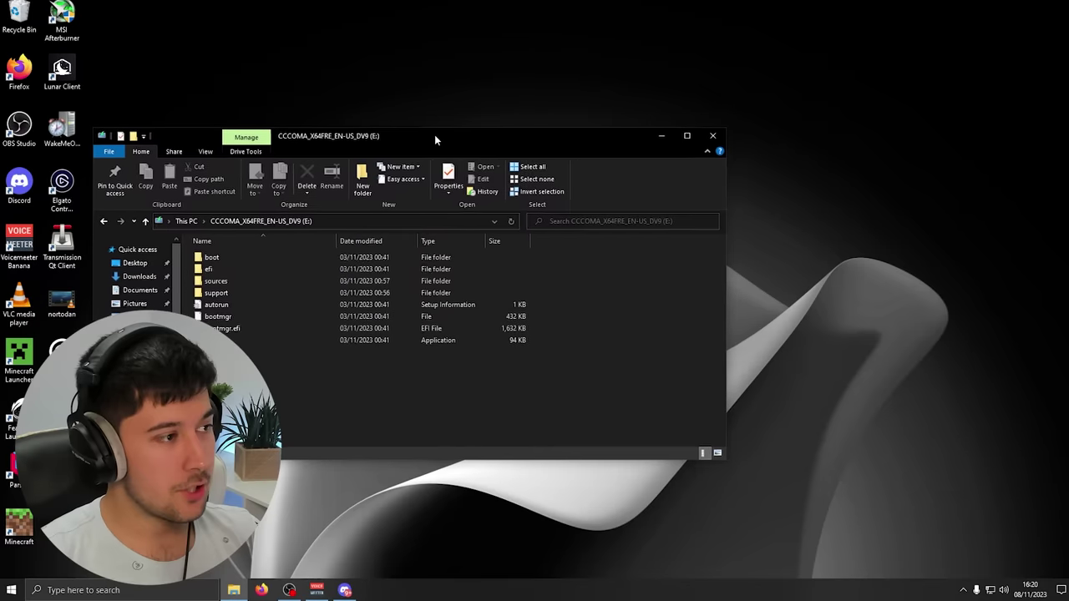
# Copy the AME Wizard Beta and AtlasPlaybook archives from the desktop to the Windows installation drive (E:).
pyautogui.moveTo(589, 118); pyautogui.dragTo(624, 394)
pyautogui.moveTo(627, 344); pyautogui.dragTo(548, 222)
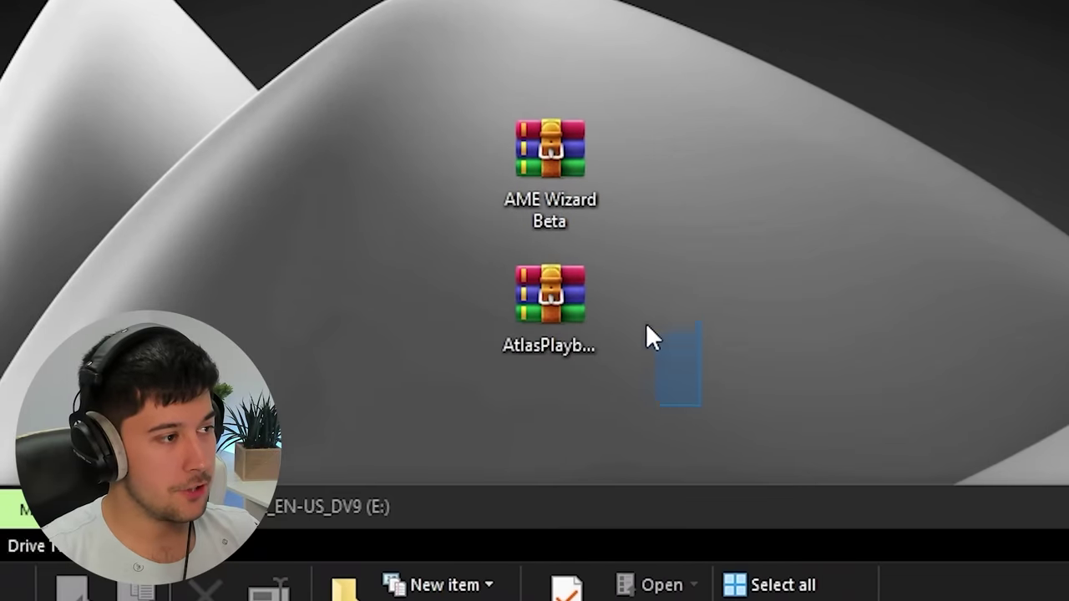
pyautogui.moveTo(514, 121); pyautogui.dragTo(514, 121)
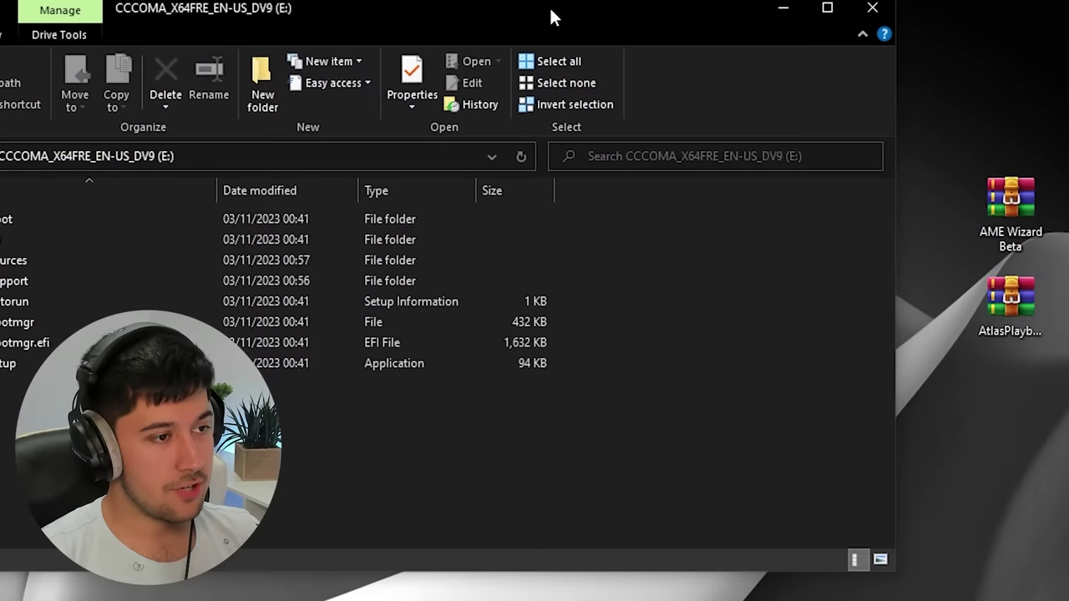
pyautogui.moveTo(1044, 209); pyautogui.dragTo(781, 343)
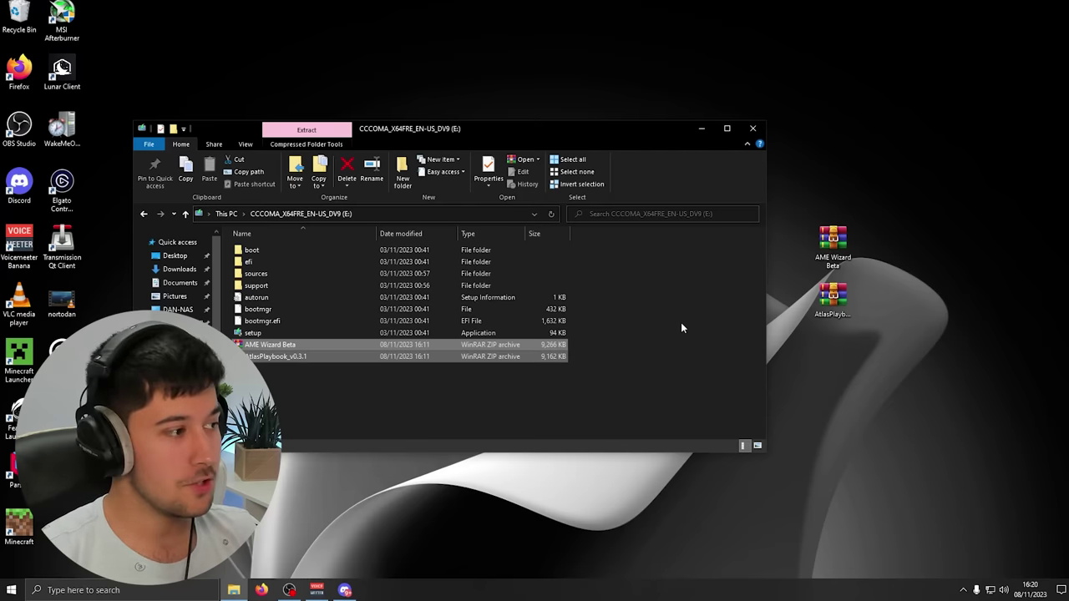
pyautogui.click(336, 396)
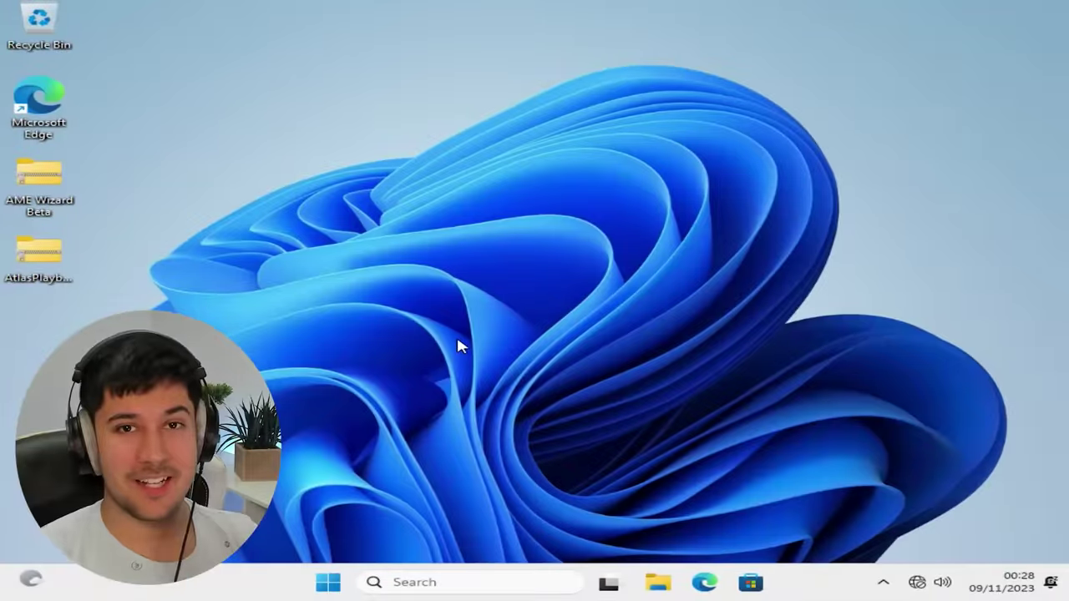
# Move the AME Wizard Beta and AtlasPlaybook archives together to the middle of the new Windows 11 desktop.
pyautogui.moveTo(231, 364); pyautogui.dragTo(595, 215)
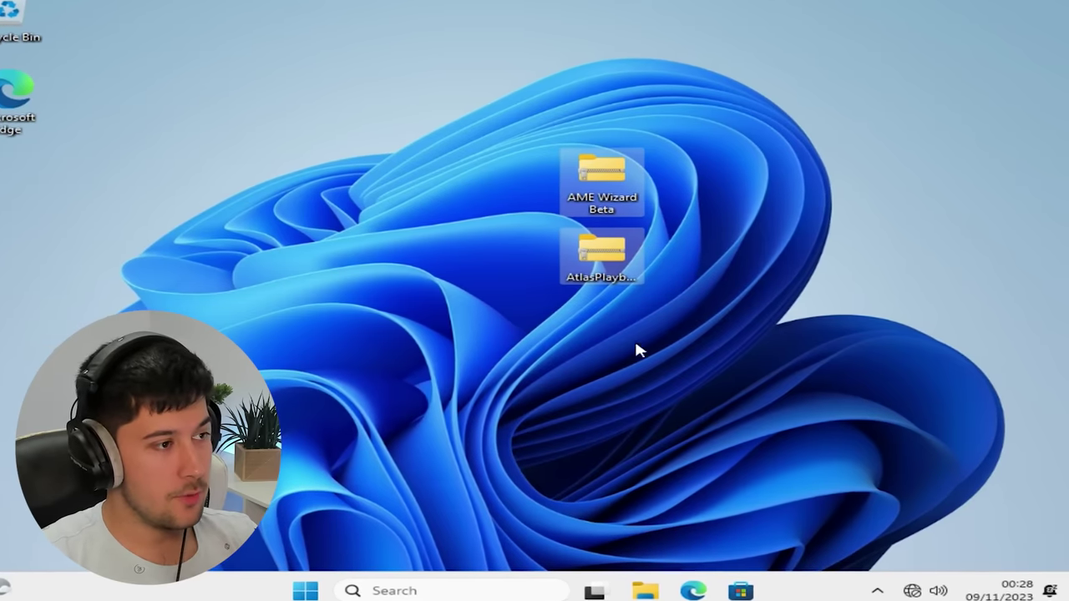
pyautogui.click(386, 206)
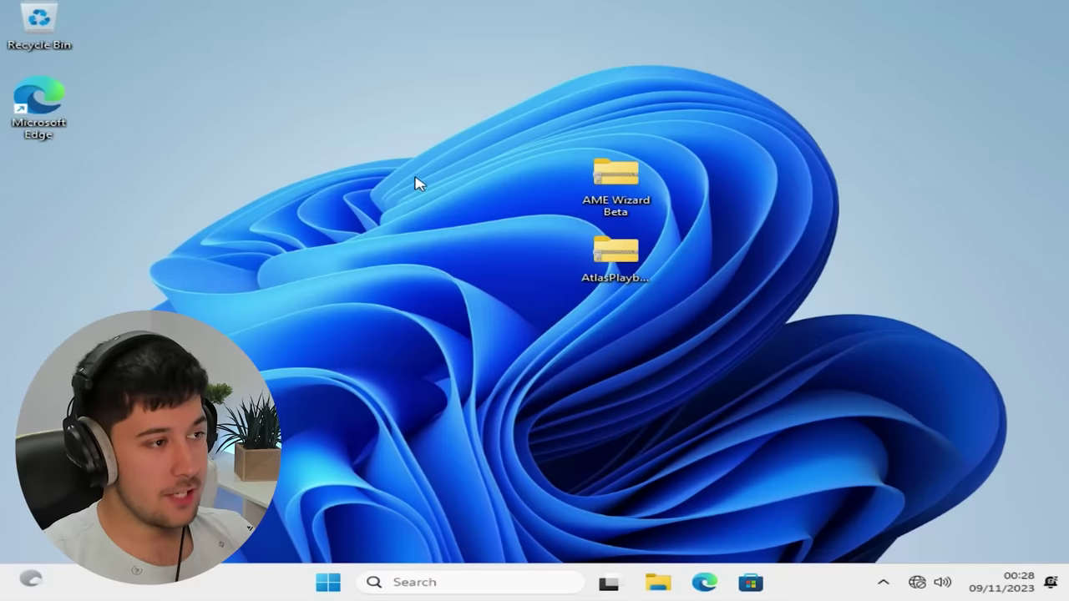
# Open the AtlasPlaybook archive and run its Disable Automatic Driver Installation registry file, allowing it past the security warning.
pyautogui.doubleClick(623, 248)
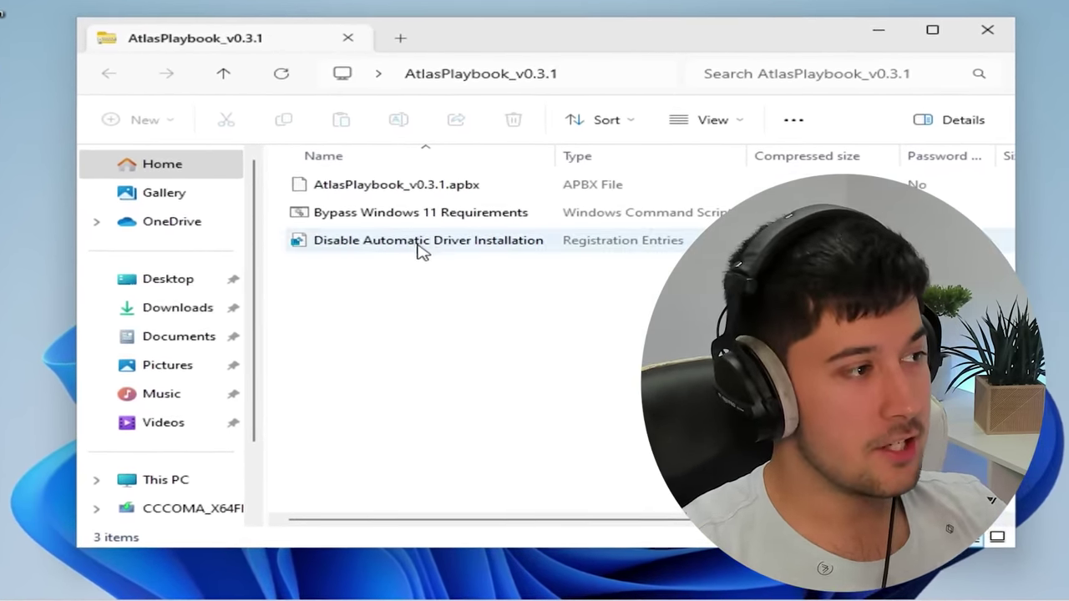
pyautogui.doubleClick(417, 244)
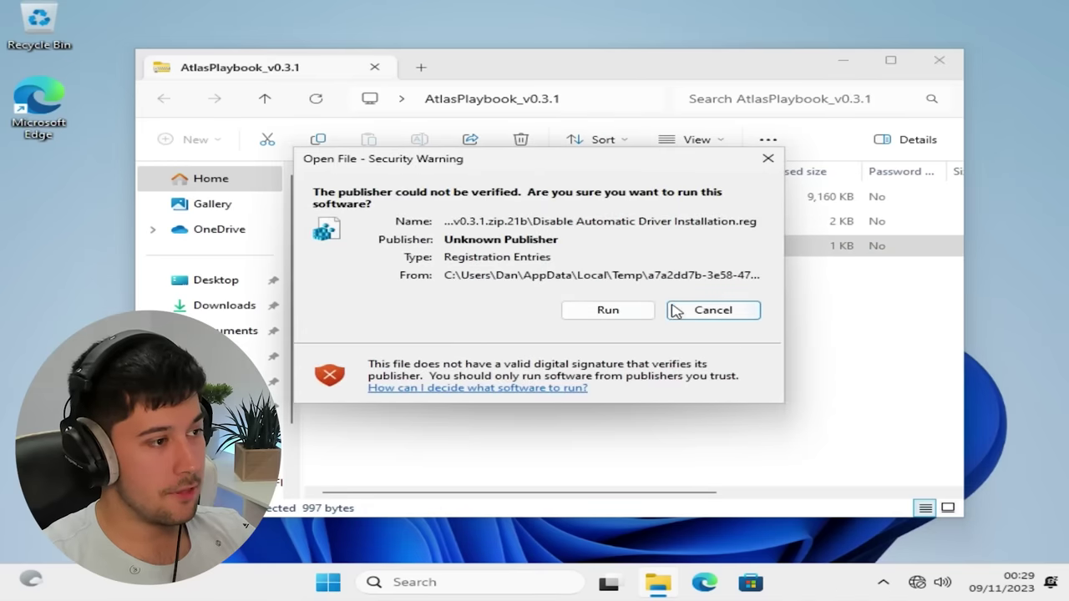
pyautogui.click(616, 310)
pyautogui.press('super')
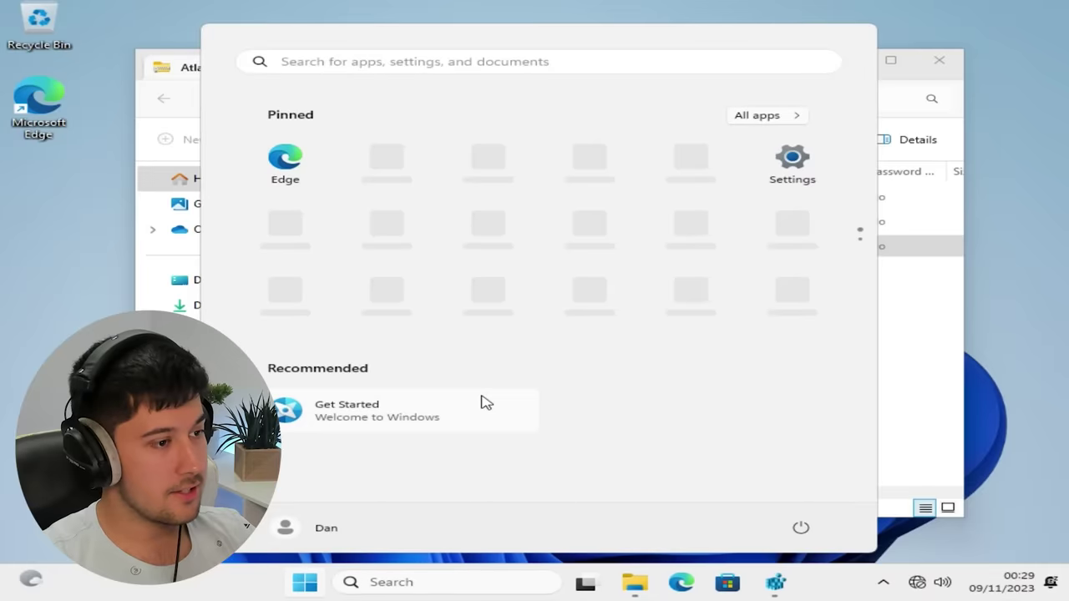
pyautogui.press('super')
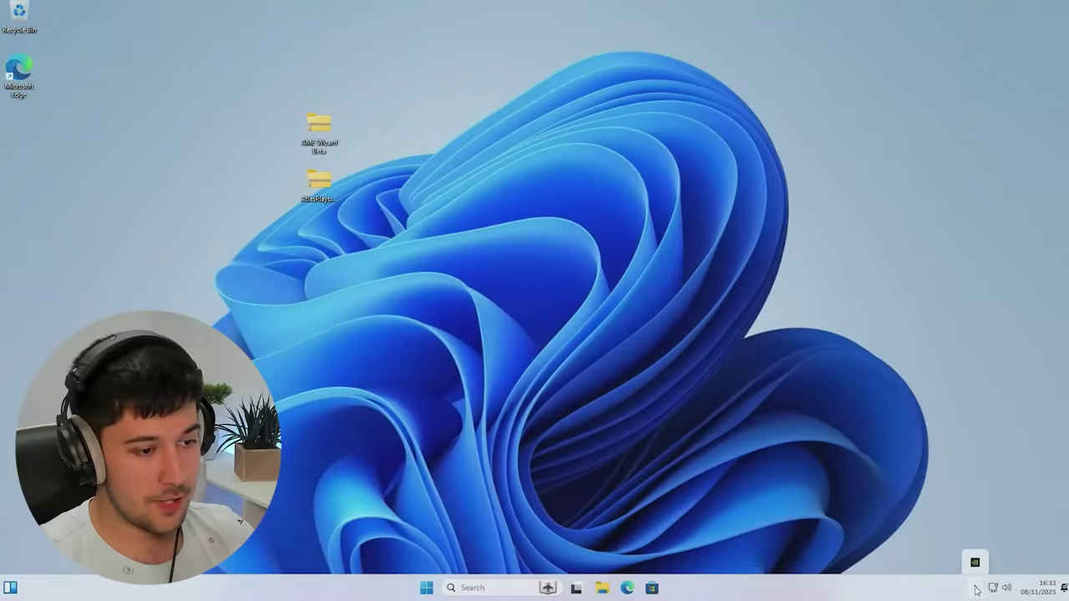
# Open the Virus & threat protection settings in Windows Security.
pyautogui.click(974, 589)
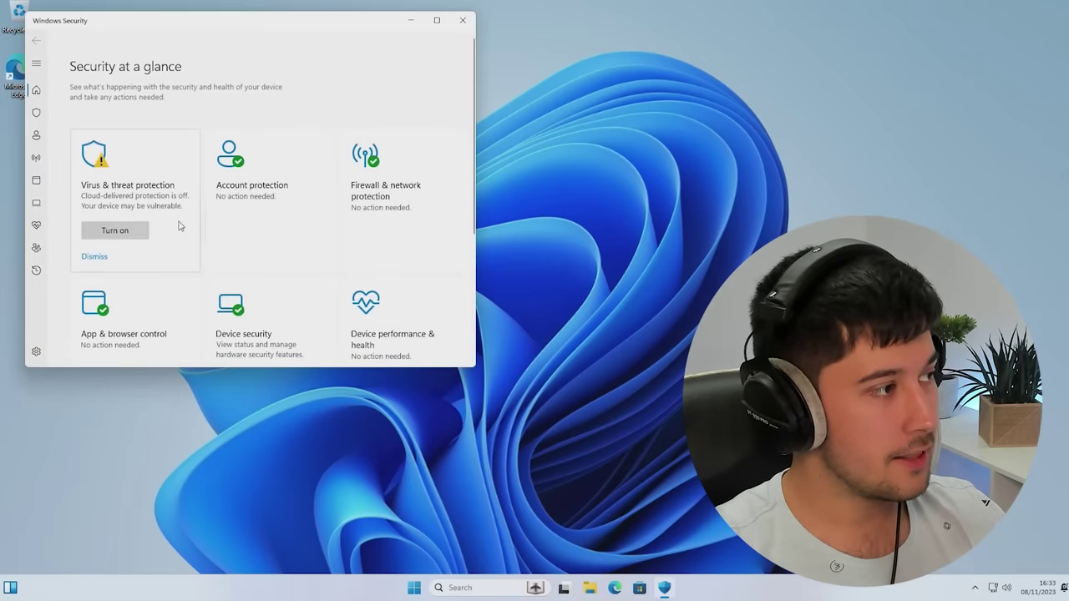
pyautogui.click(179, 226)
pyautogui.scroll(-3, 217, 275)
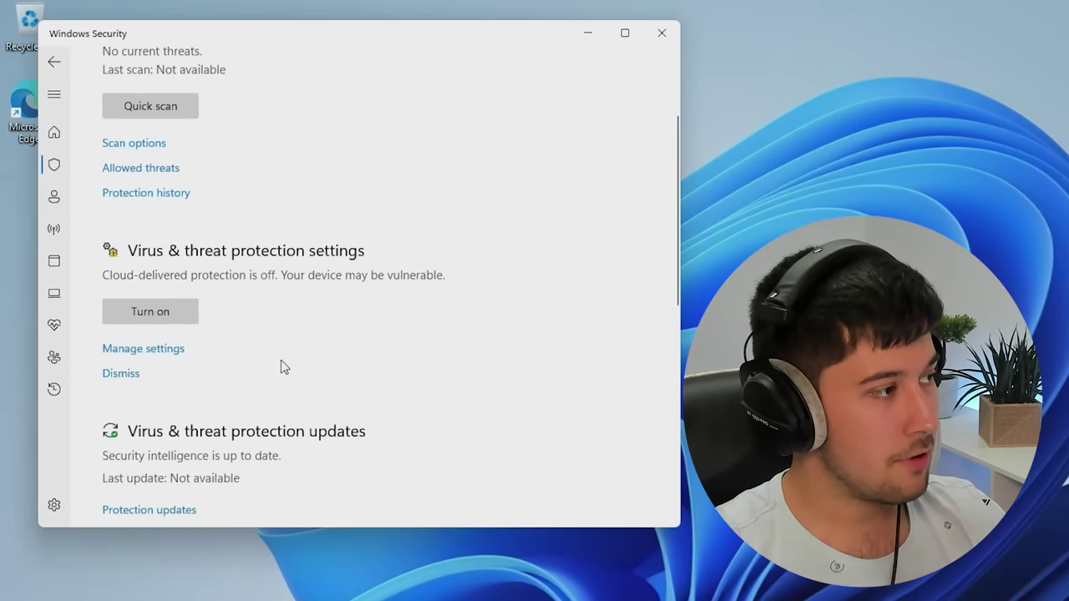
pyautogui.click(148, 350)
# Turn off Real-time protection and check the Cloud-delivered protection, Automatic sample submission and Tamper Protection switches.
pyautogui.click(146, 273)
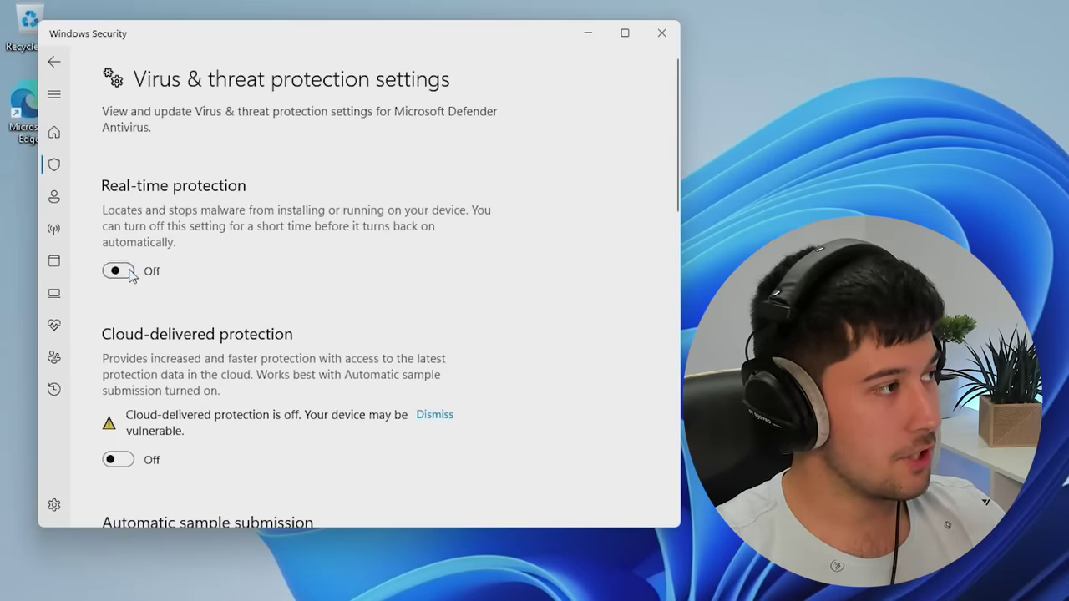
pyautogui.click(660, 555)
pyautogui.scroll(-5, 234, 241)
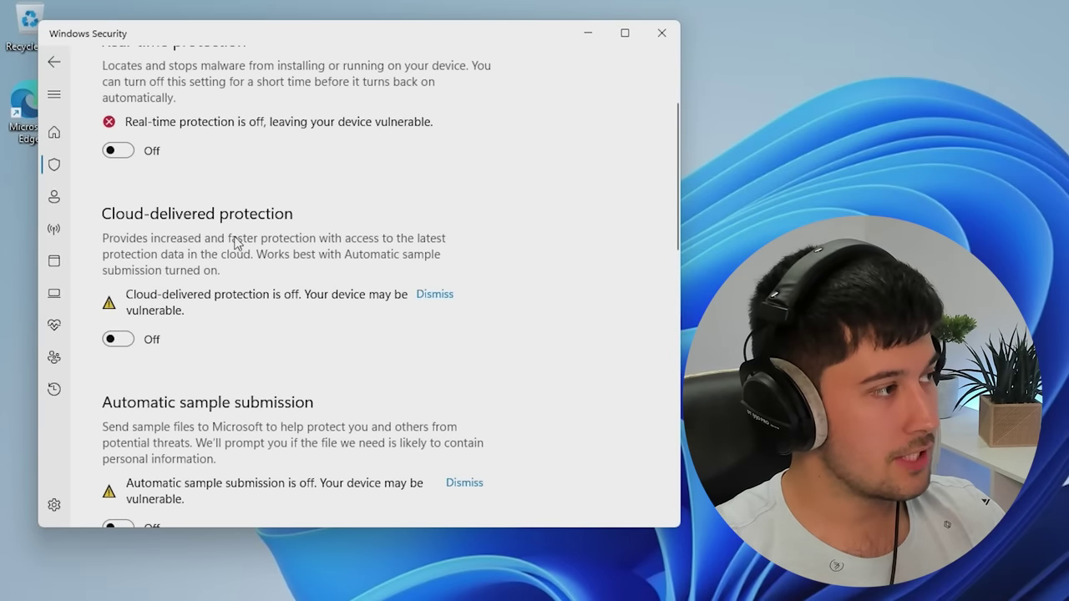
pyautogui.scroll(-3, 281, 344)
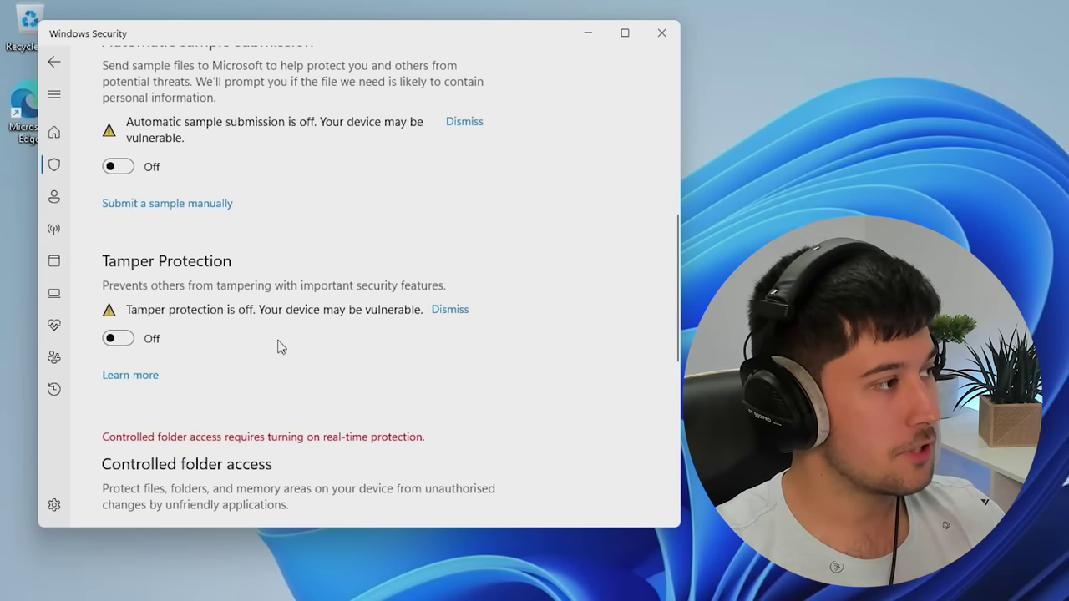
pyautogui.scroll(-1, 351, 309)
pyautogui.scroll(-4, 367, 319)
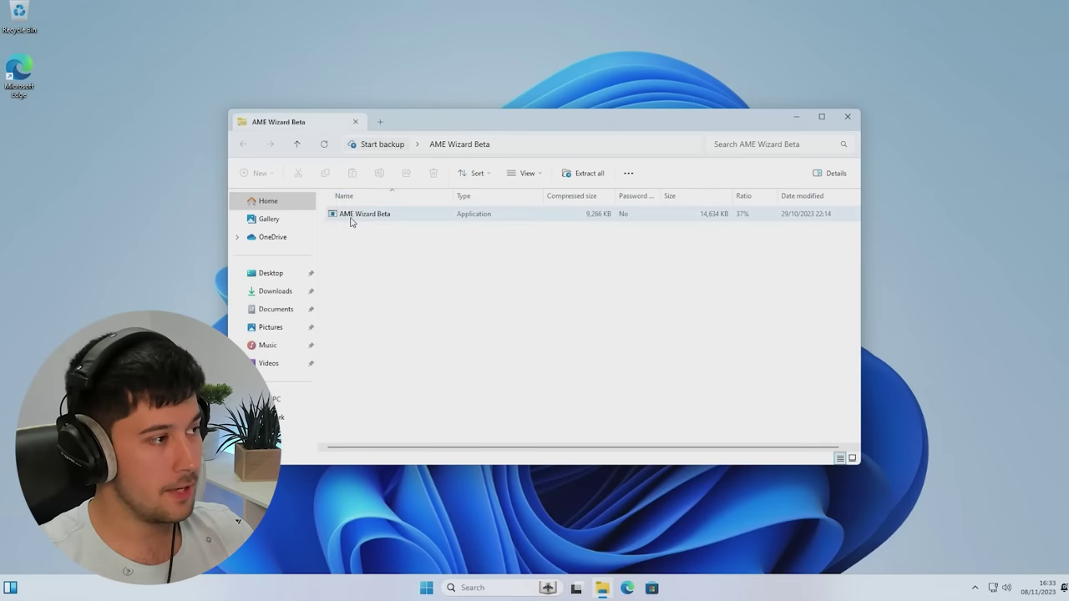
# Extract the AME Wizard Beta application and the AtlasPlaybook file from their archives onto the desktop and close the archive window.
pyautogui.moveTo(351, 215); pyautogui.dragTo(895, 119)
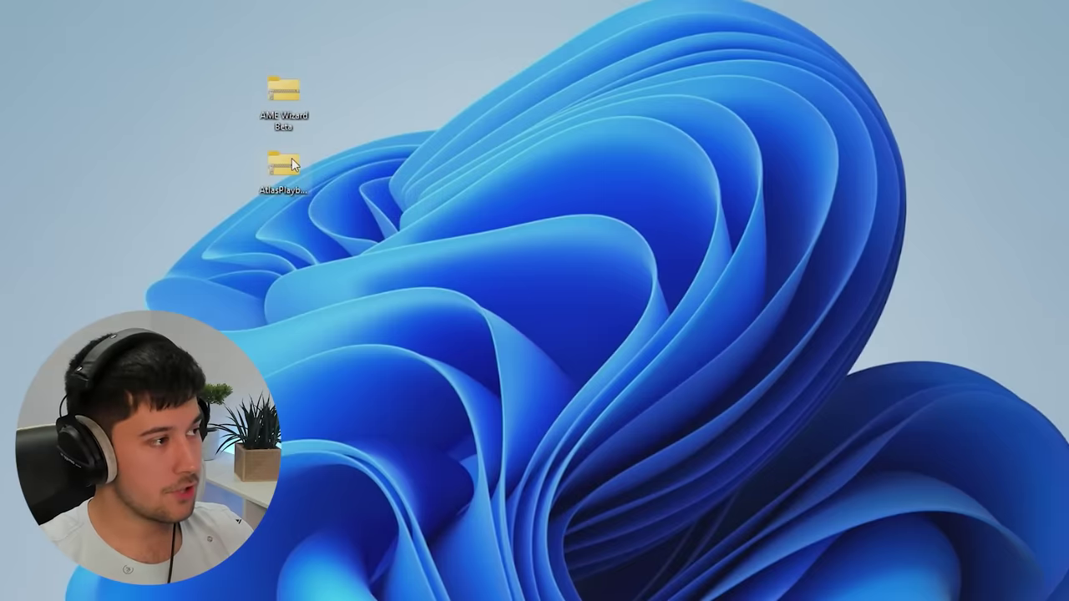
pyautogui.doubleClick(290, 161)
pyautogui.moveTo(366, 214); pyautogui.dragTo(1066, 222)
pyautogui.click(848, 117)
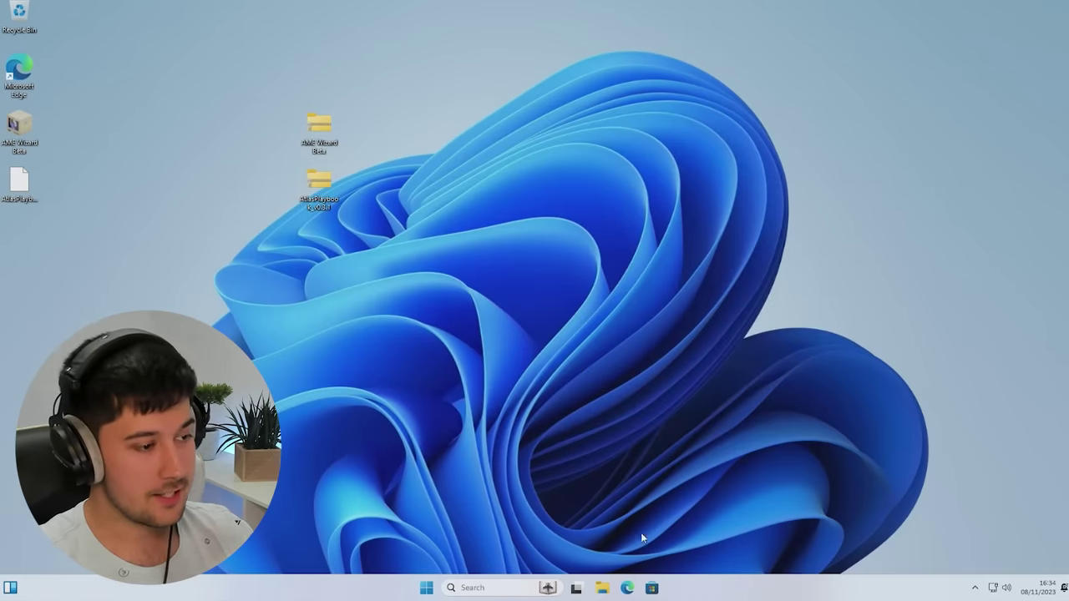
# Open Task Manager and check the running background processes and the CPU performance, including the process count, on the fresh Windows install.
pyautogui.rightClick(710, 588)
pyautogui.click(741, 544)
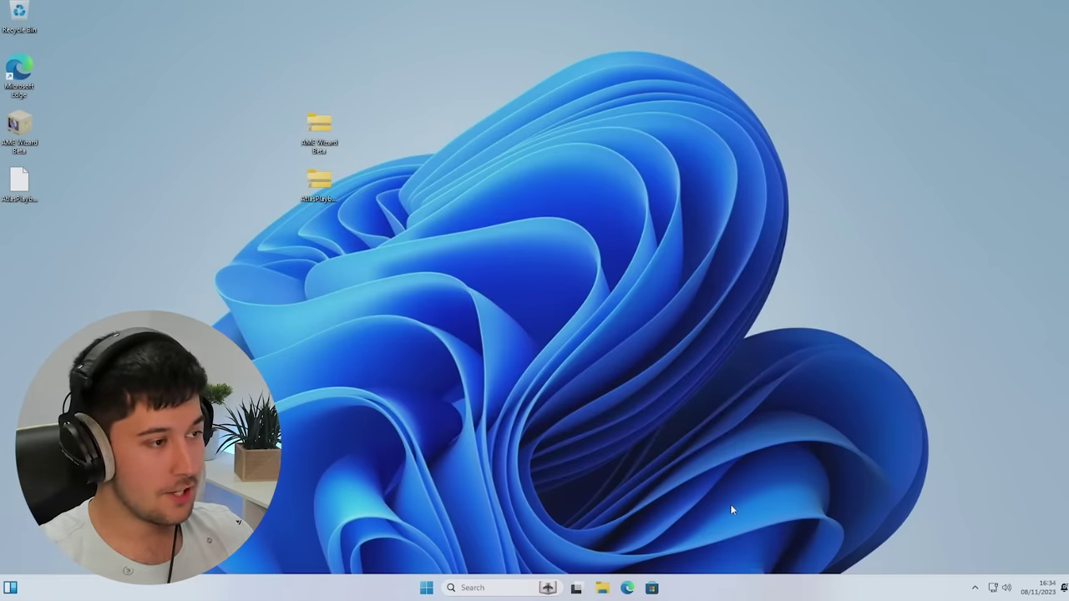
pyautogui.moveTo(225, 122); pyautogui.dragTo(421, 113)
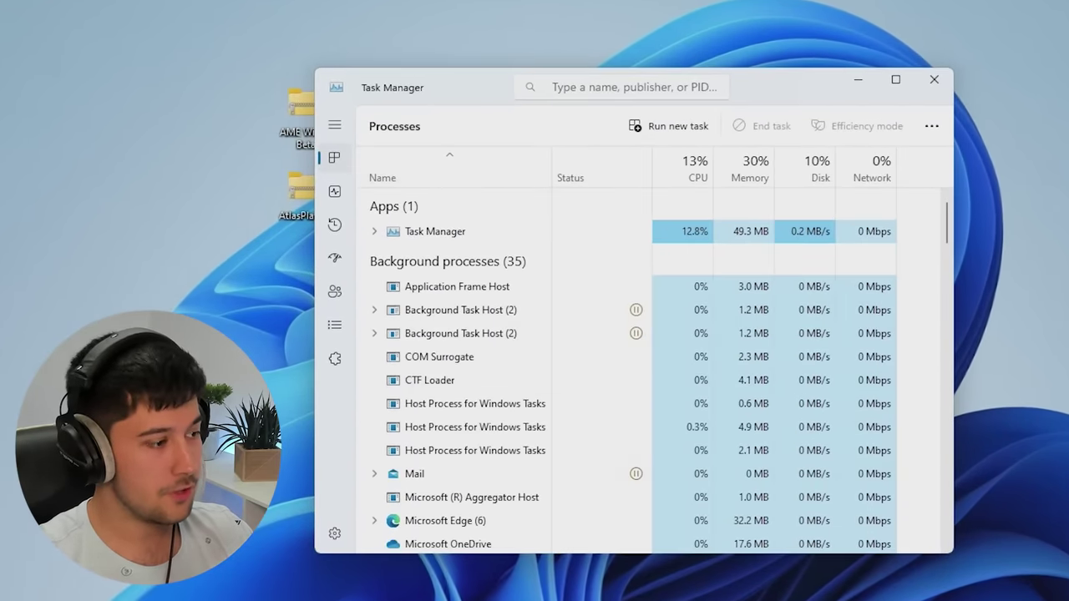
pyautogui.press('super')
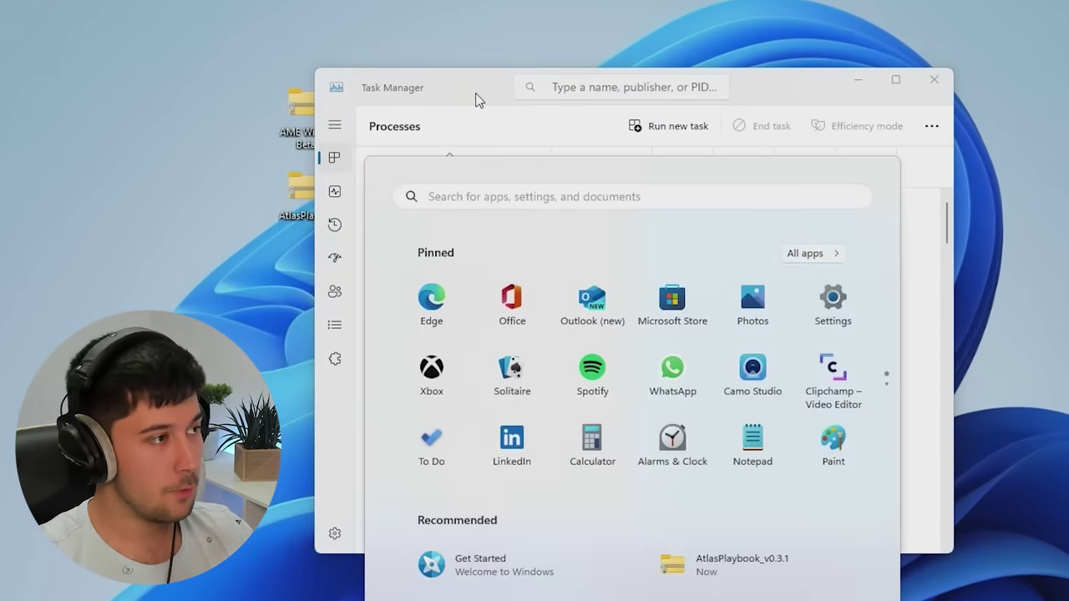
pyautogui.press('super')
pyautogui.click(336, 193)
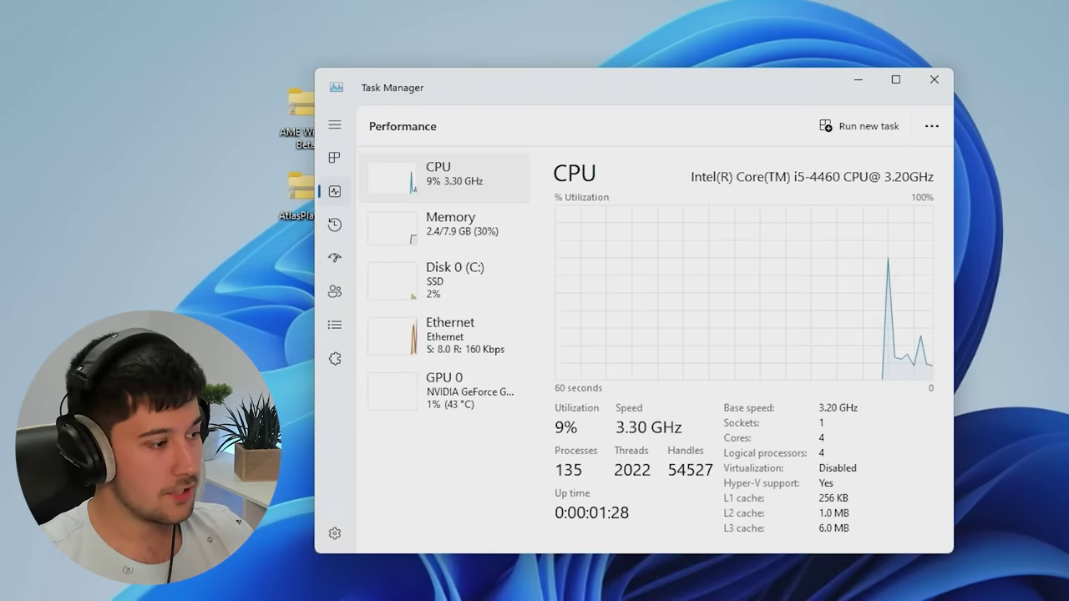
pyautogui.press('super')
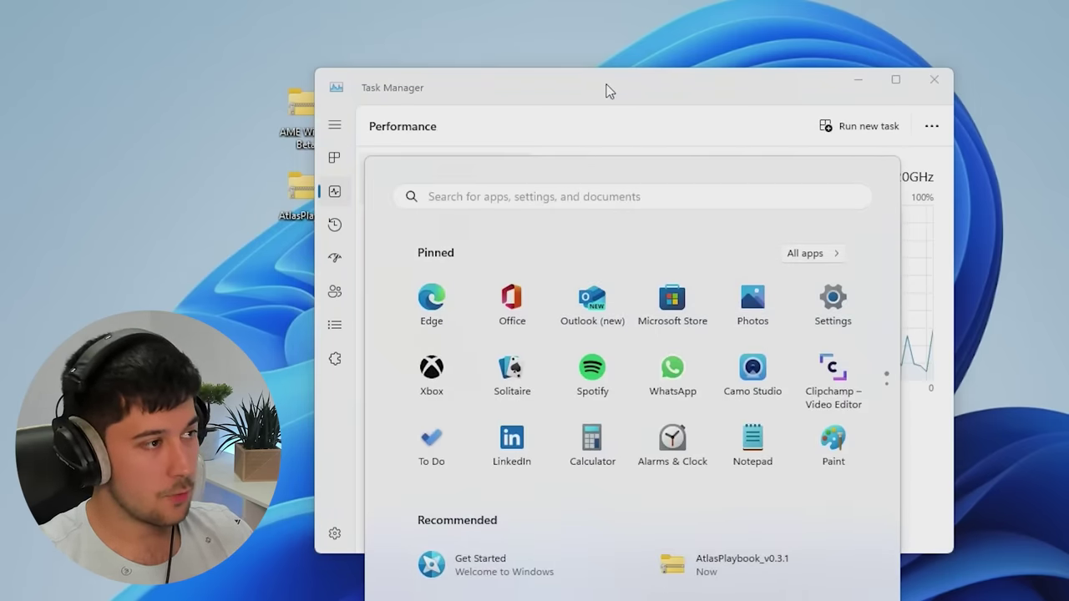
pyautogui.press('super')
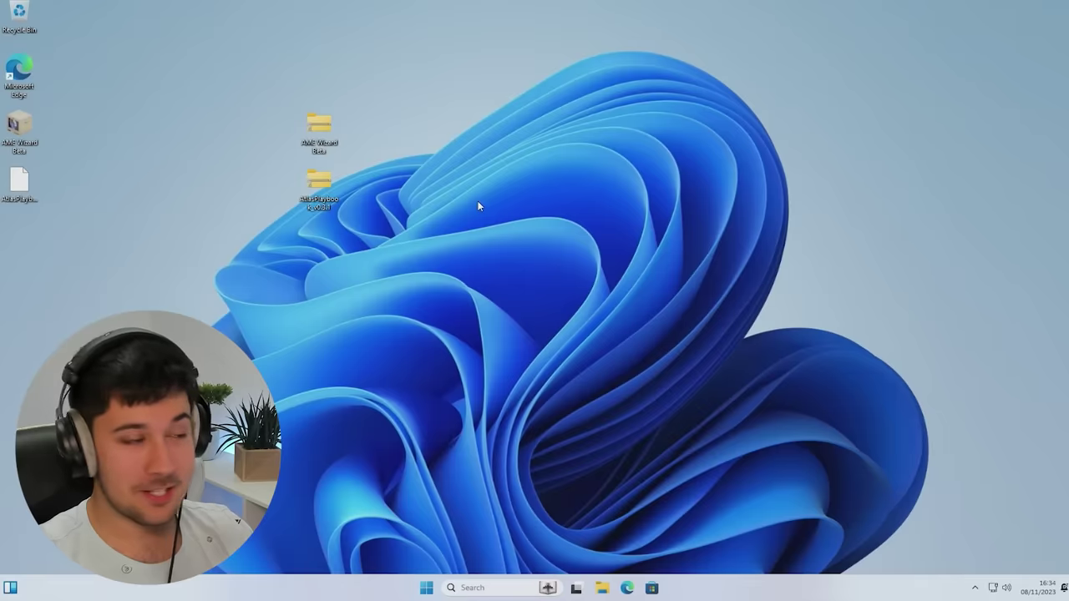
# Launch AME Wizard Beta from the desktop, allow it past the SmartScreen warning, and load the extracted AtlasPlaybook file into it.
pyautogui.doubleClick(28, 129)
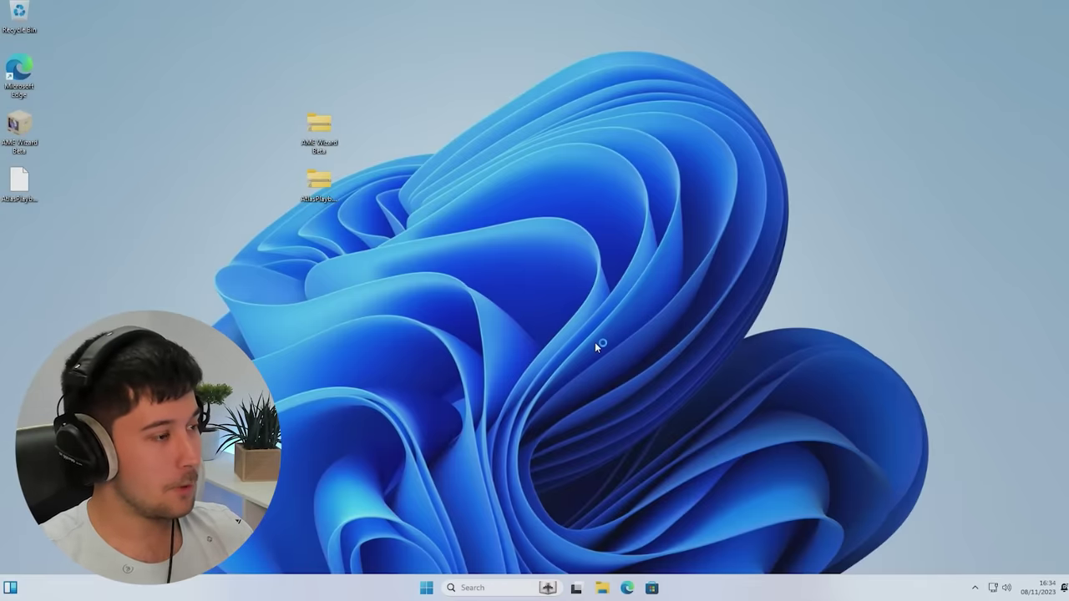
pyautogui.click(426, 207)
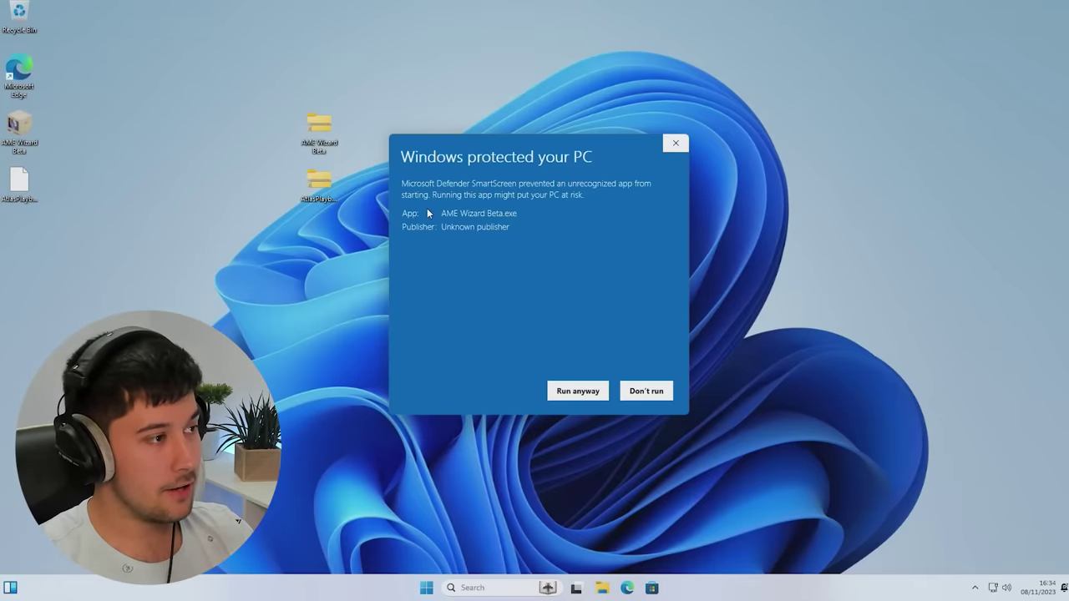
pyautogui.click(558, 389)
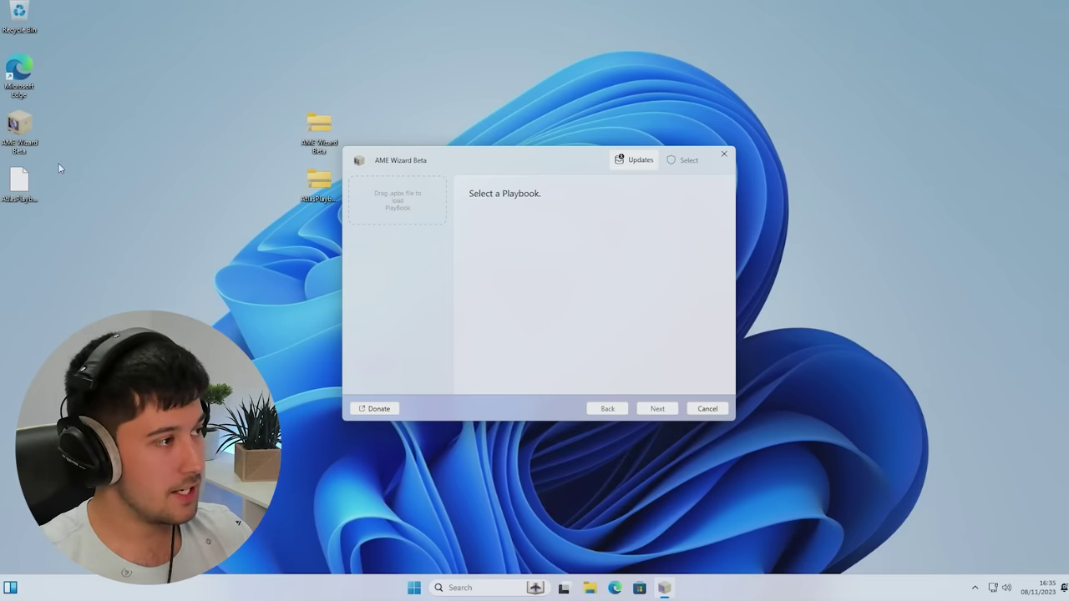
pyautogui.moveTo(16, 189); pyautogui.dragTo(397, 201)
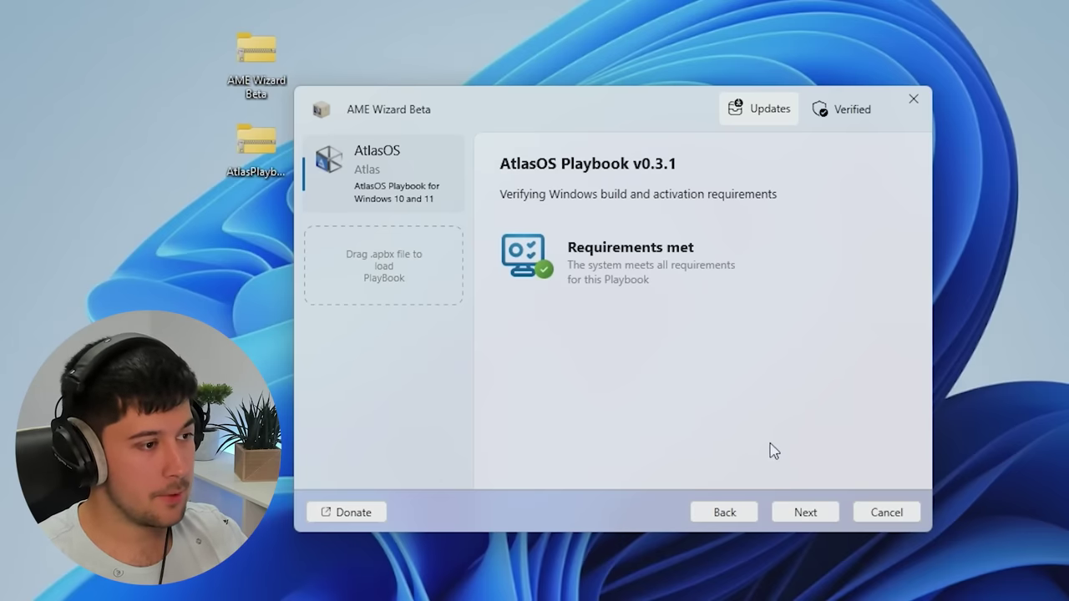
# Continue past the AtlasOS Playbook requirements check, accept the license agreement and open the playbook's configuration options.
pyautogui.click(791, 515)
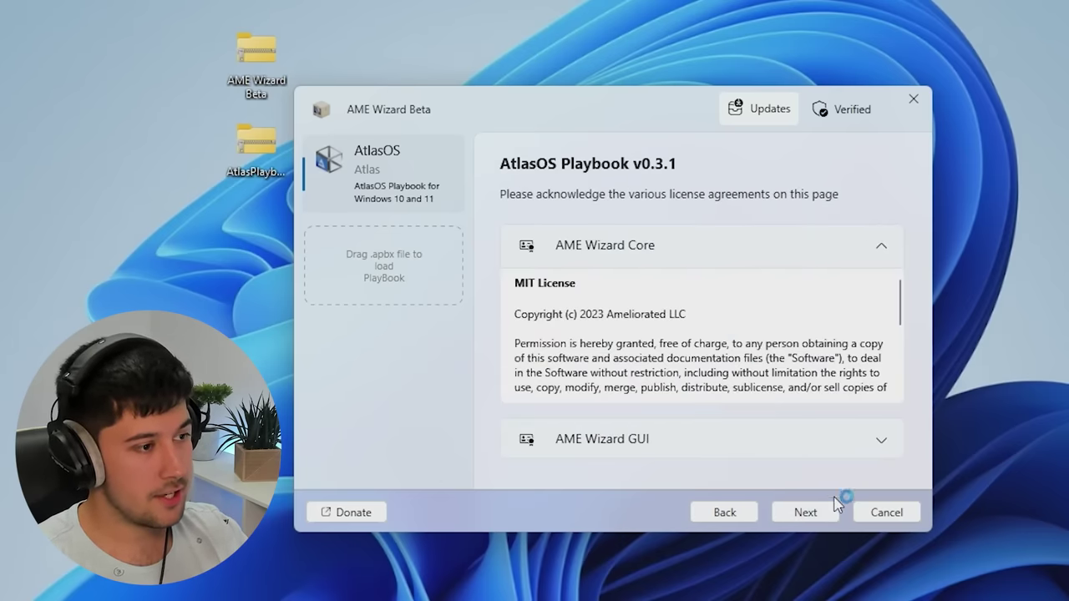
pyautogui.click(822, 506)
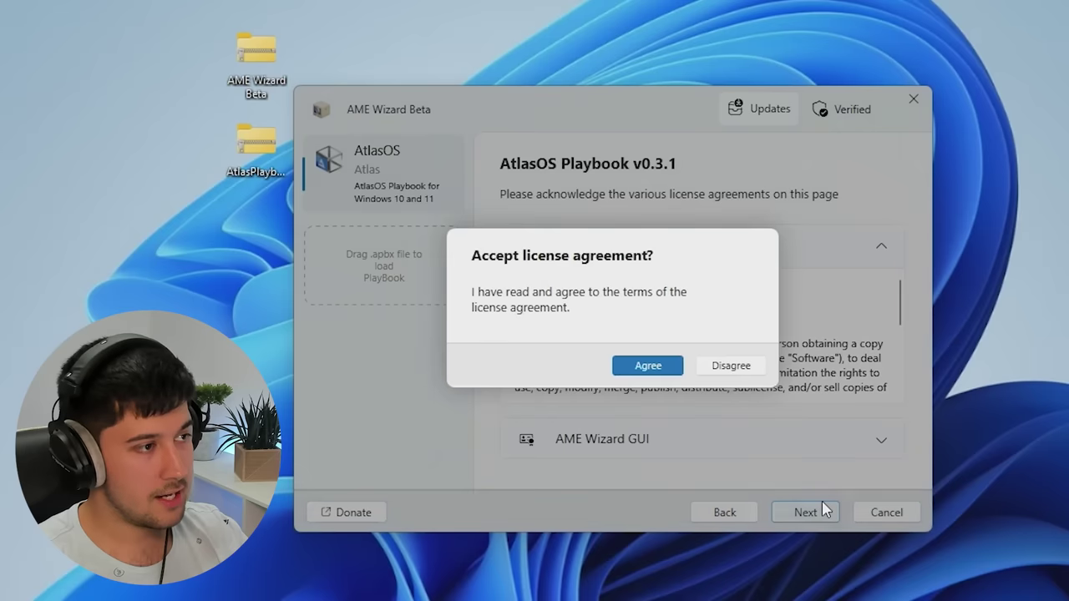
pyautogui.click(649, 367)
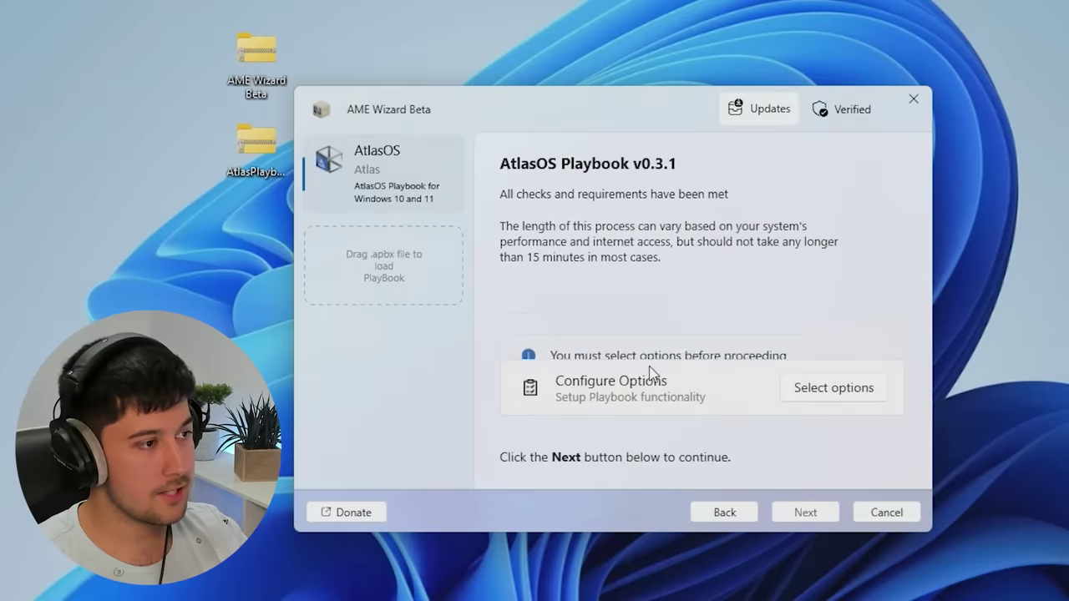
pyautogui.click(823, 397)
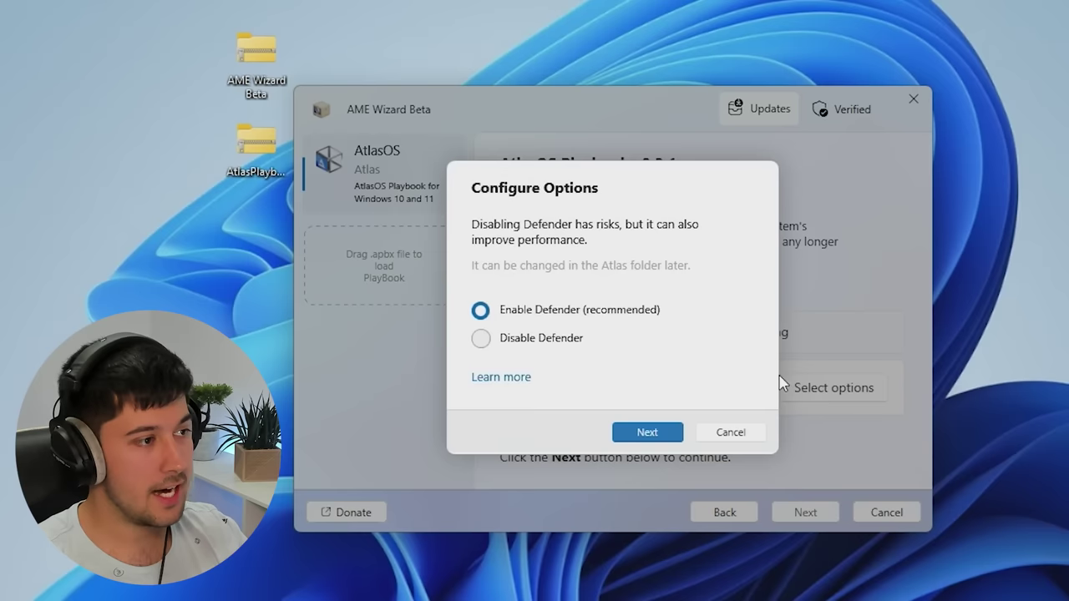